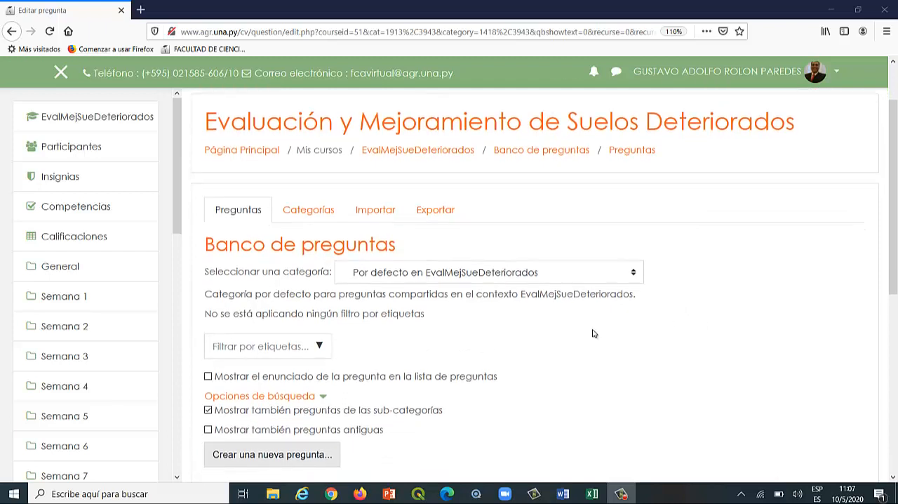
Select the Calculada category under PRIMER PARCIAL in the question bank and add a new question of type Calculada.
left_click(635, 273)
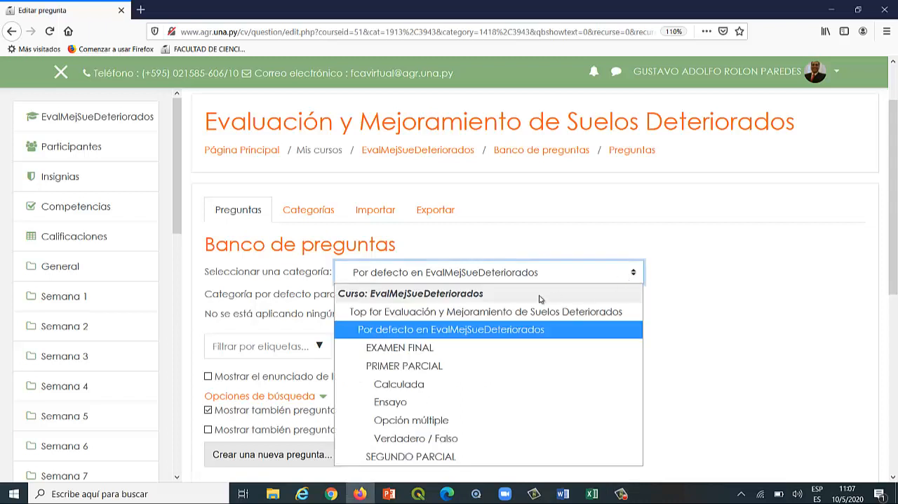
left_click(423, 387)
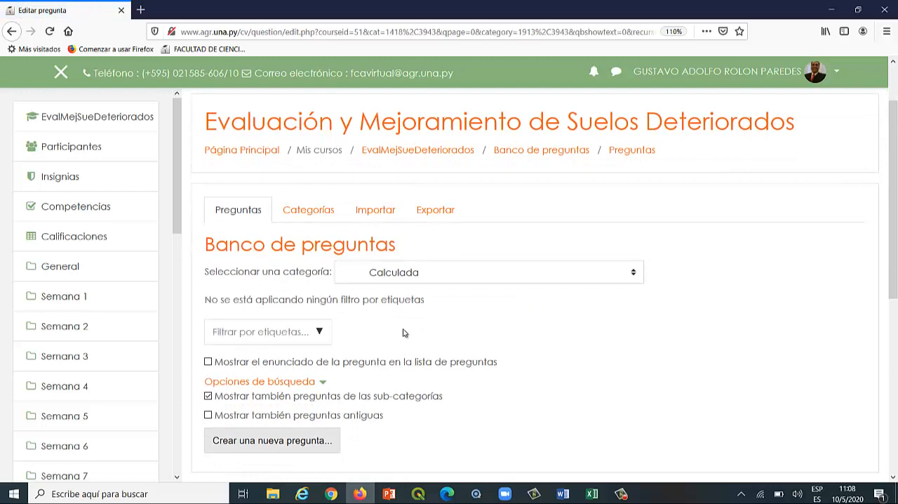
scroll(406, 326, "down", 3)
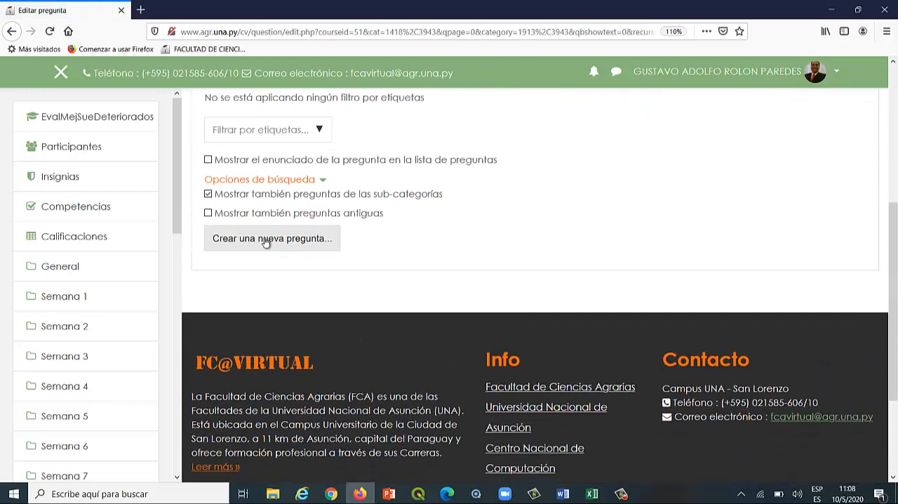
left_click(265, 239)
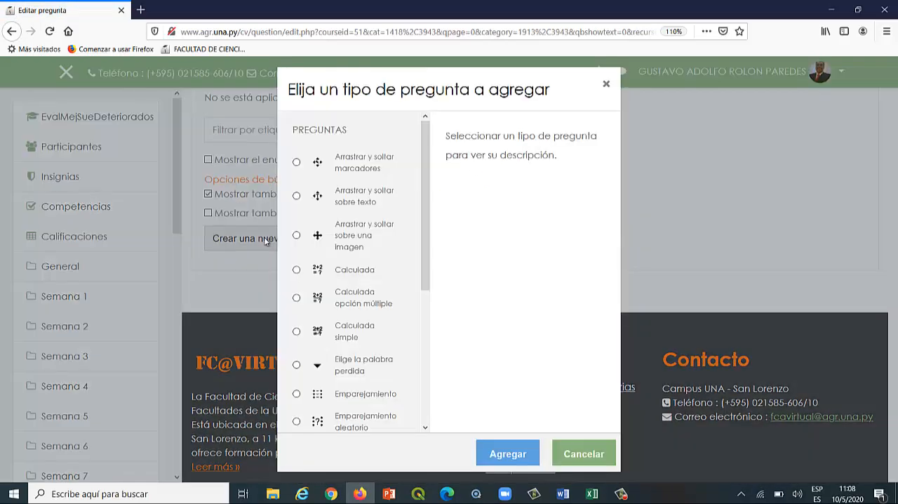
left_click(304, 271)
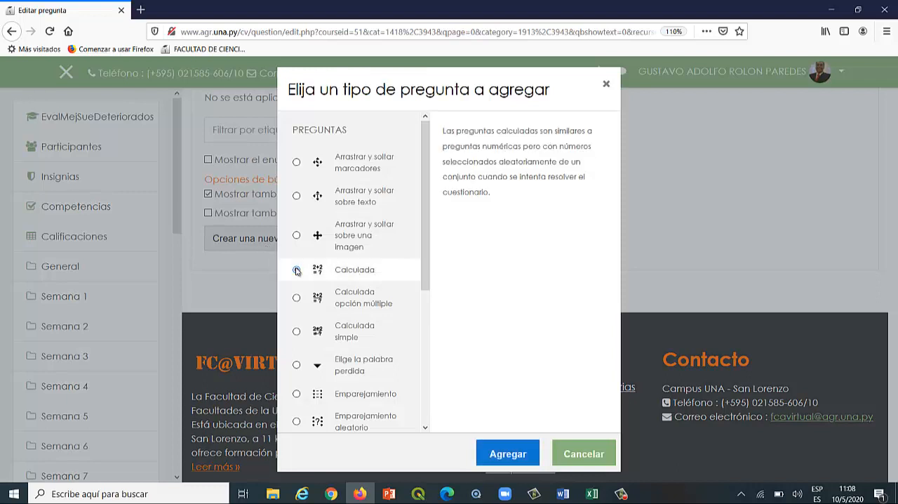
left_click(493, 456)
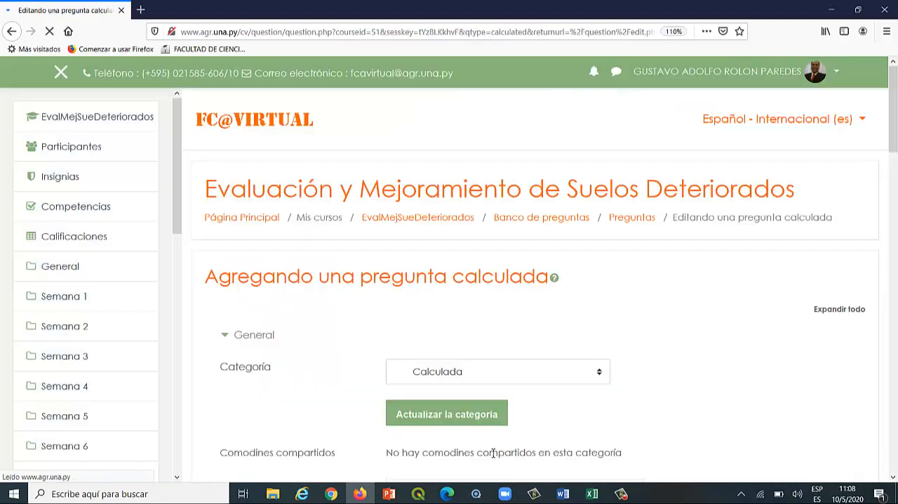
Name the new calculated question "Calculo de cal agricola".
scroll(684, 313, "down", 4)
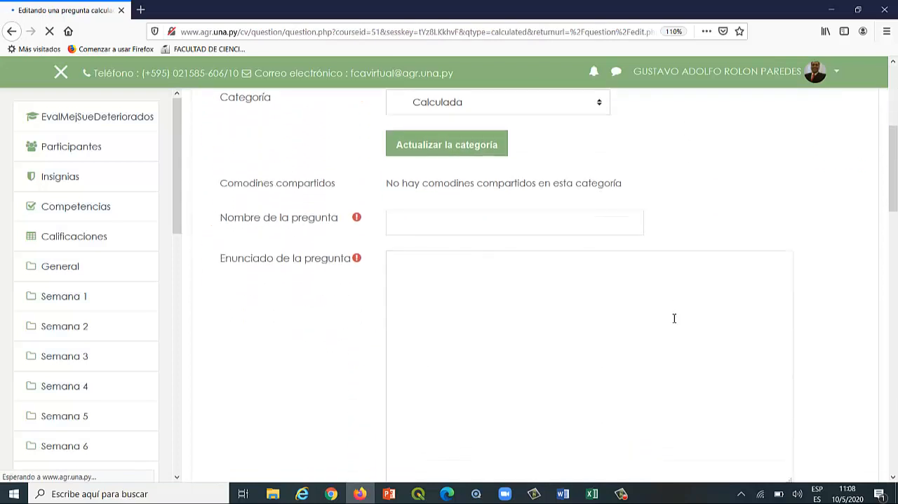
left_click(437, 227)
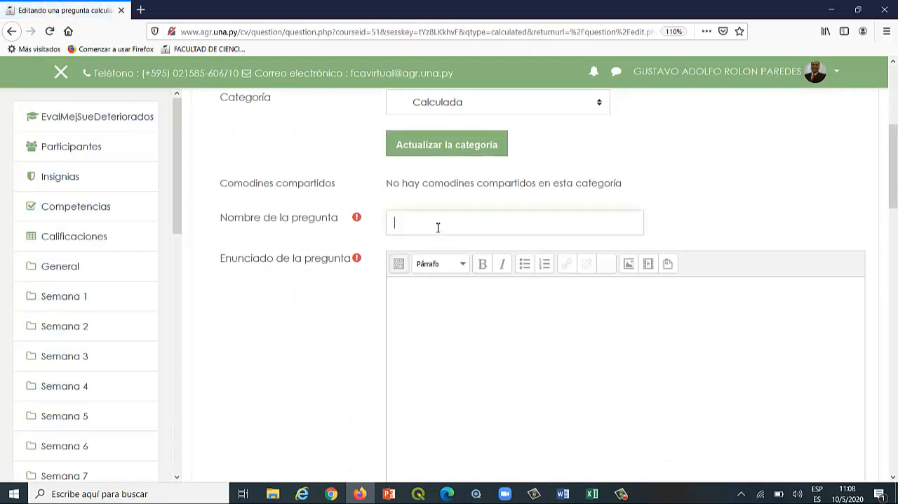
type("Calculo de cal agricola")
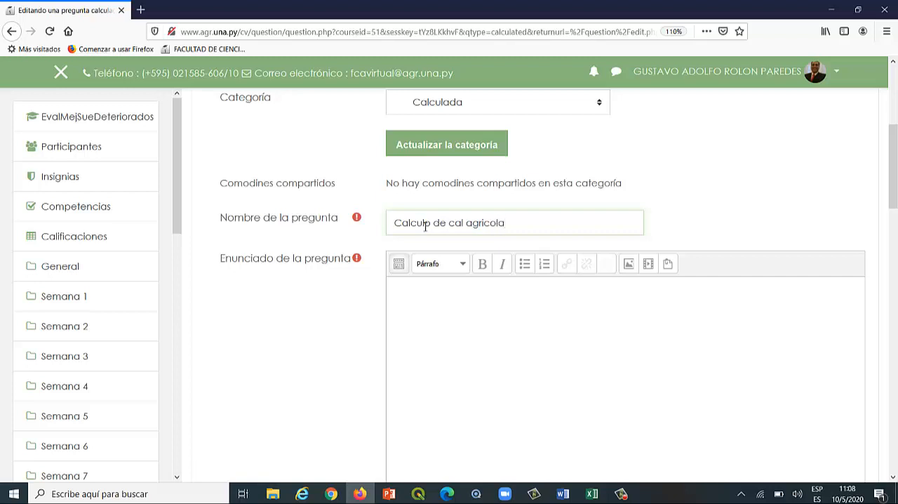
Copy the soil analysis statement, including the Tn/ha PRNT sentence, from the Word document "temas para cuestionario" into the question text in Firefox.
left_click(474, 300)
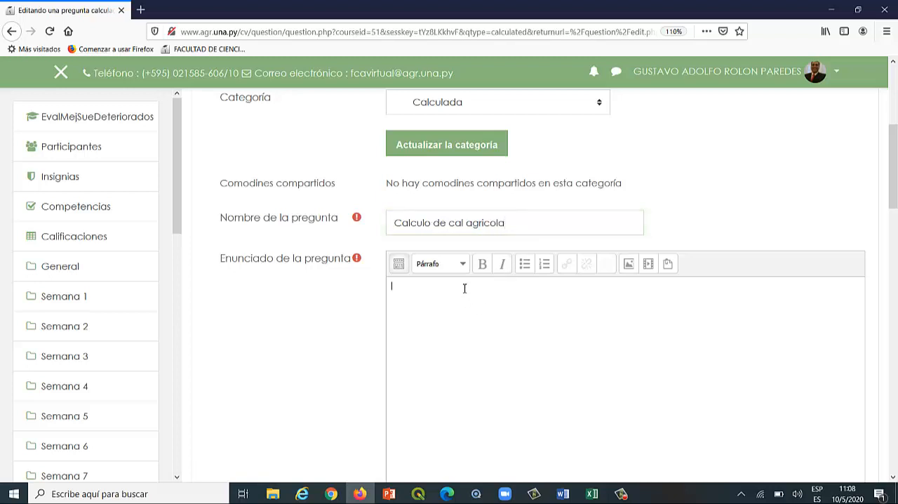
scroll(463, 287, "up", 3)
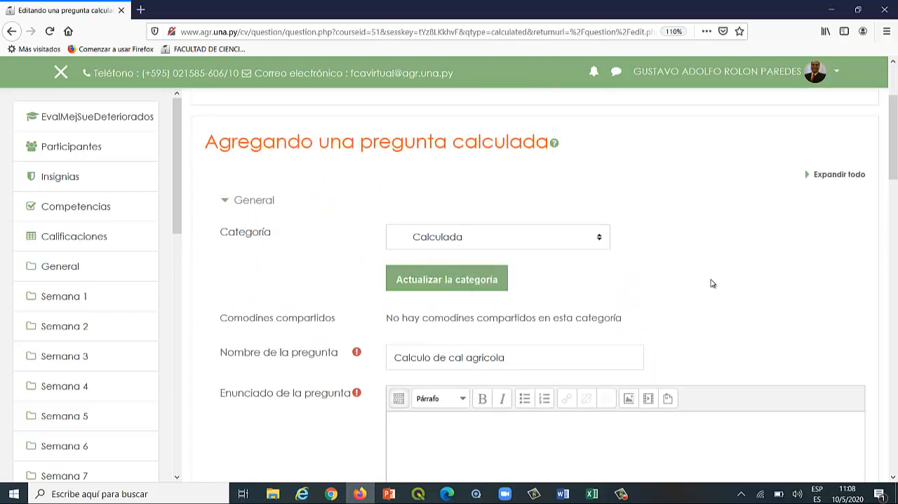
scroll(709, 278, "down", 2)
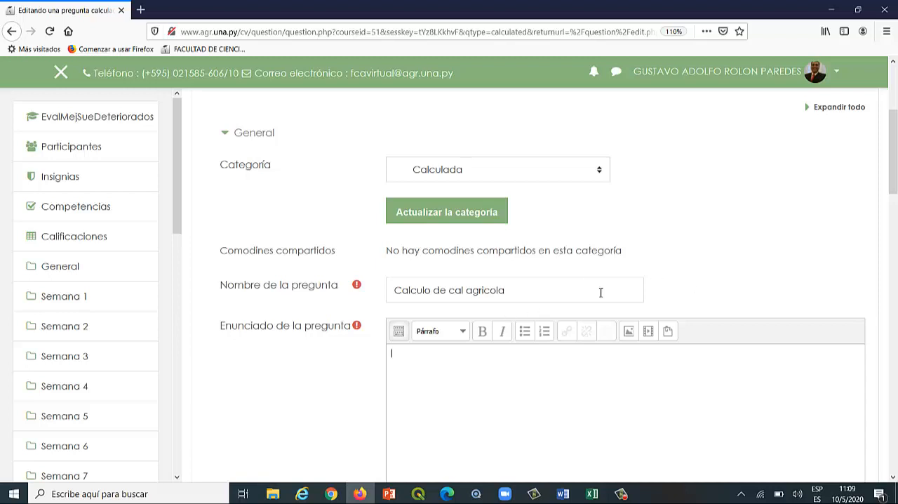
scroll(653, 272, "down", 5)
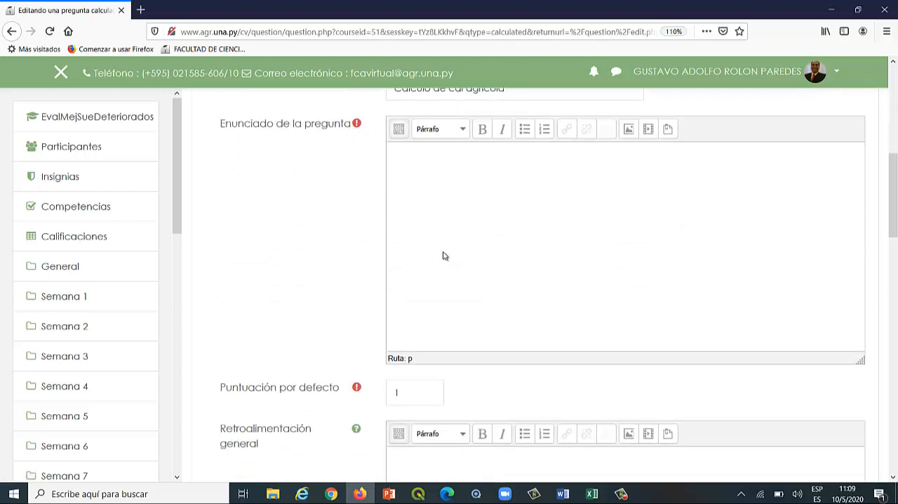
left_click(562, 494)
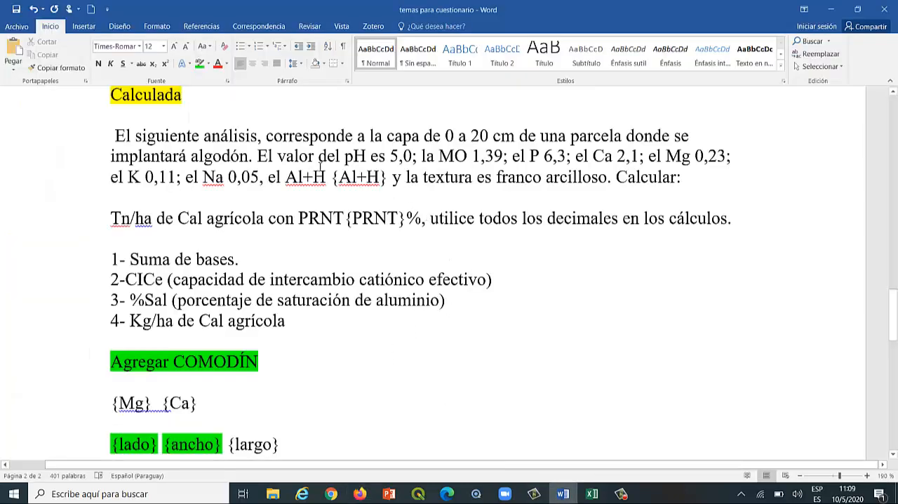
left_click_drag(117, 135, 743, 219)
key("ctrl+c")
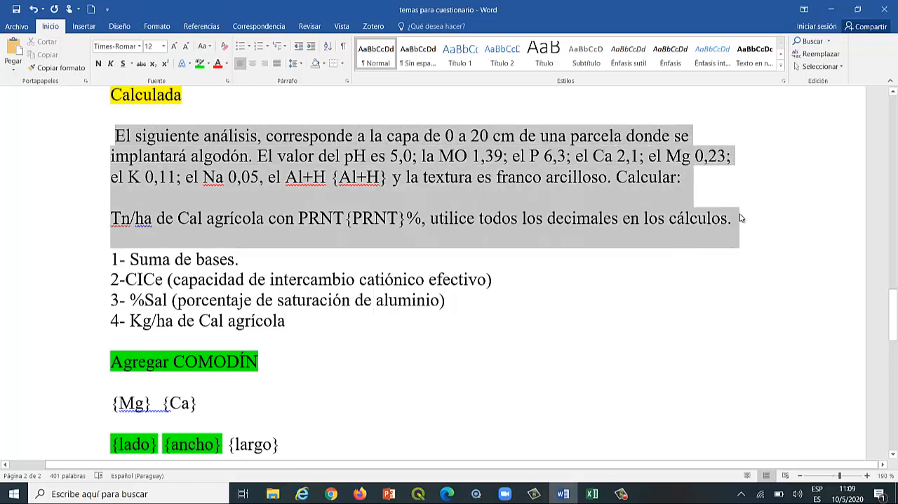
left_click(34, 57)
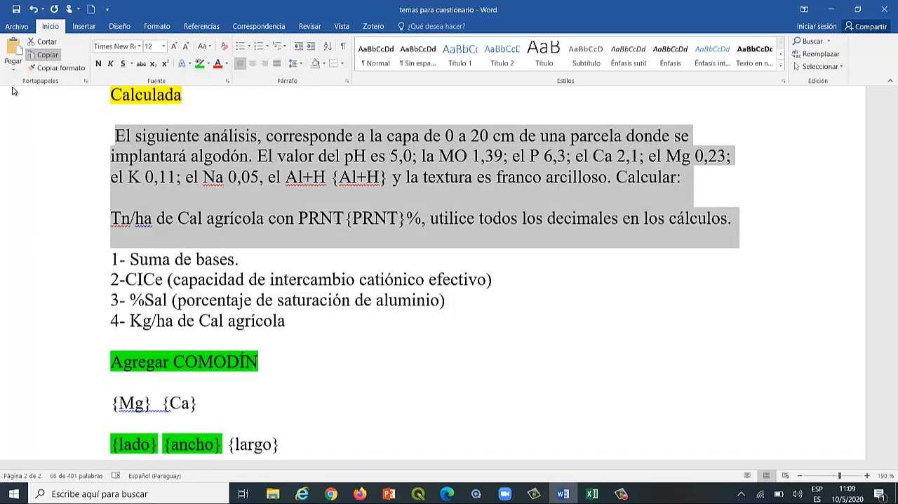
left_click(359, 494)
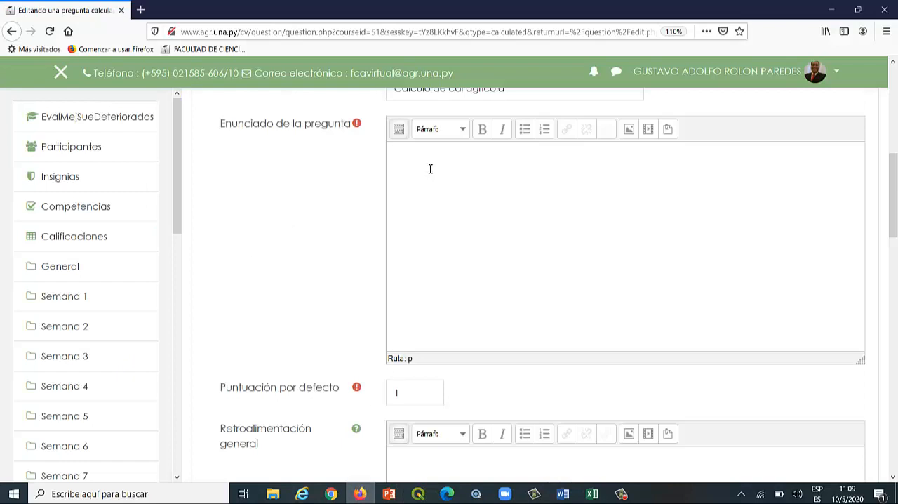
key("ctrl+v")
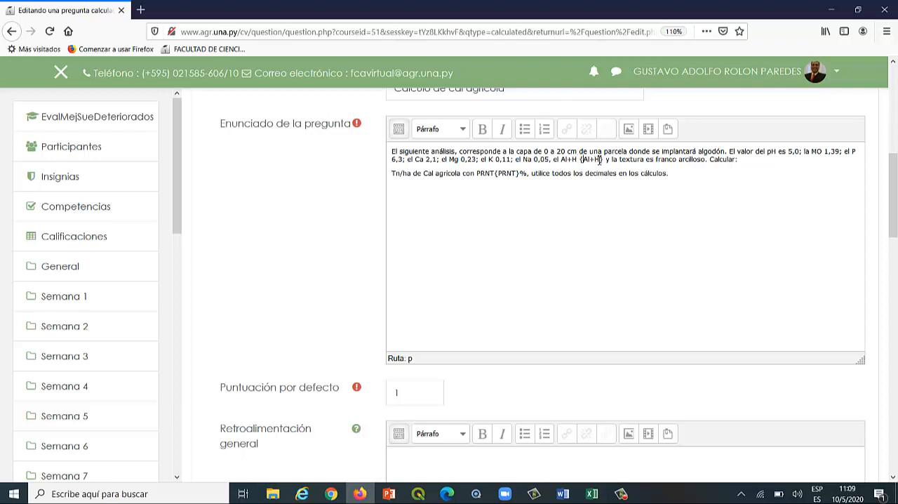
Examine the {Al+H} and {PRNT} wildcards in the pasted question text.
left_click(579, 160)
left_click_drag(585, 160, 604, 160)
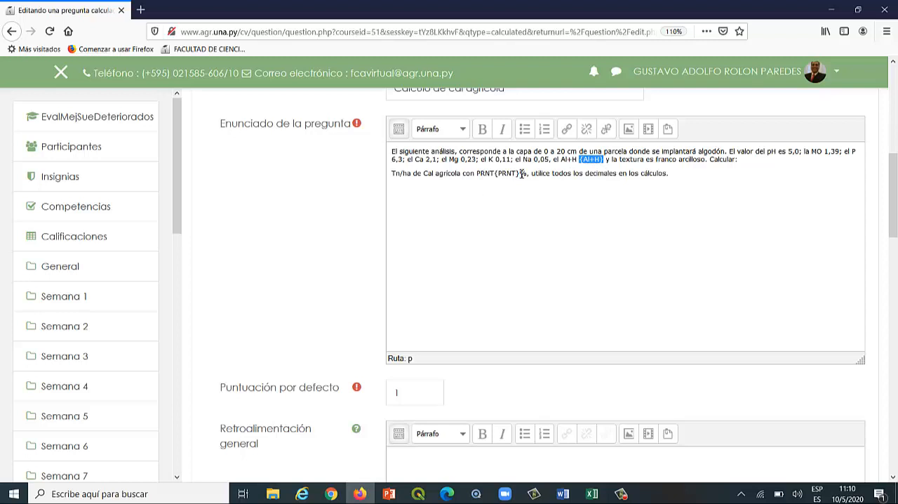
left_click(521, 173)
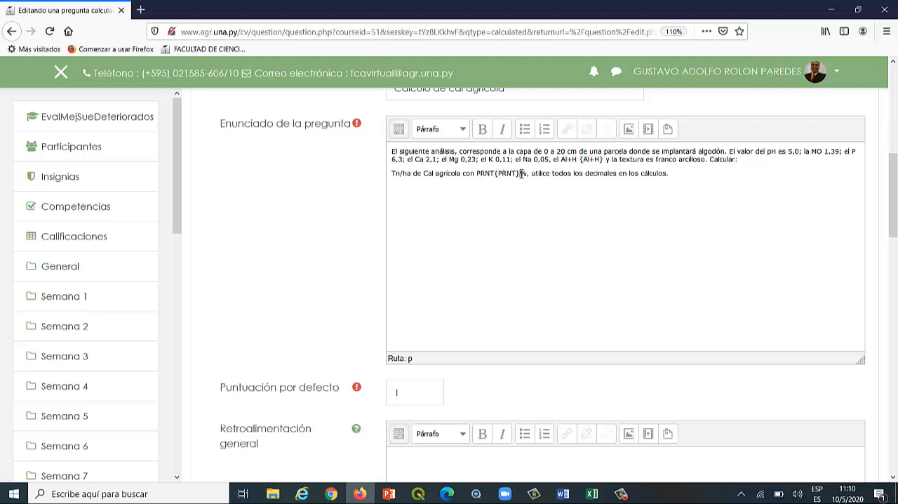
Switch to the Word document and review the calculated question's wildcard examples, soil data, answer formulas and list of required calculations.
left_click(562, 494)
left_click(444, 223)
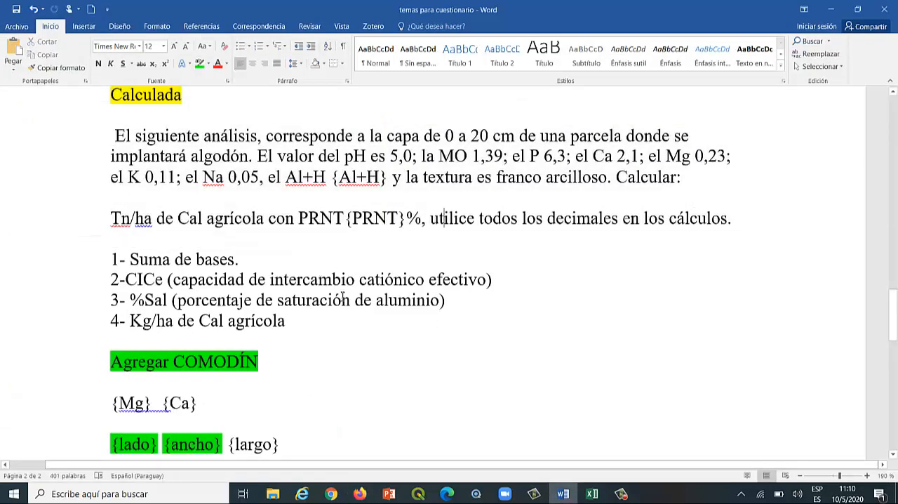
scroll(337, 296, "down", 3)
scroll(333, 295, "down", 2)
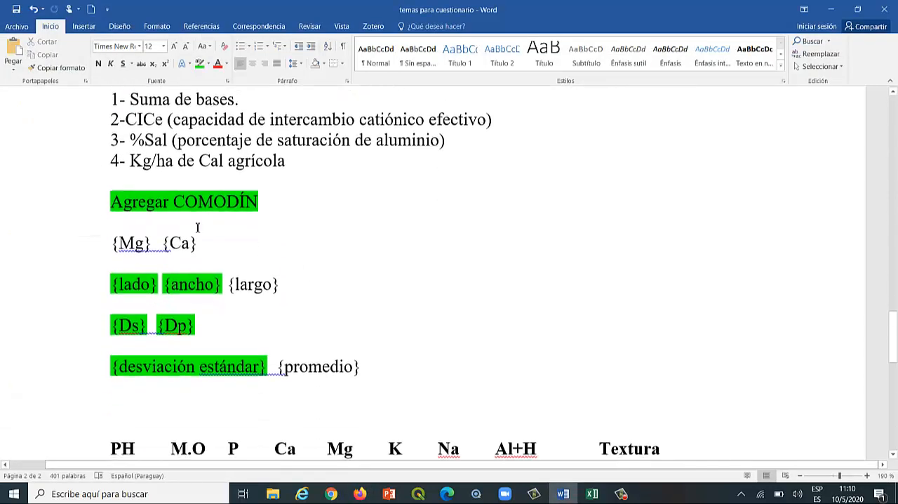
scroll(316, 260, "down", 2)
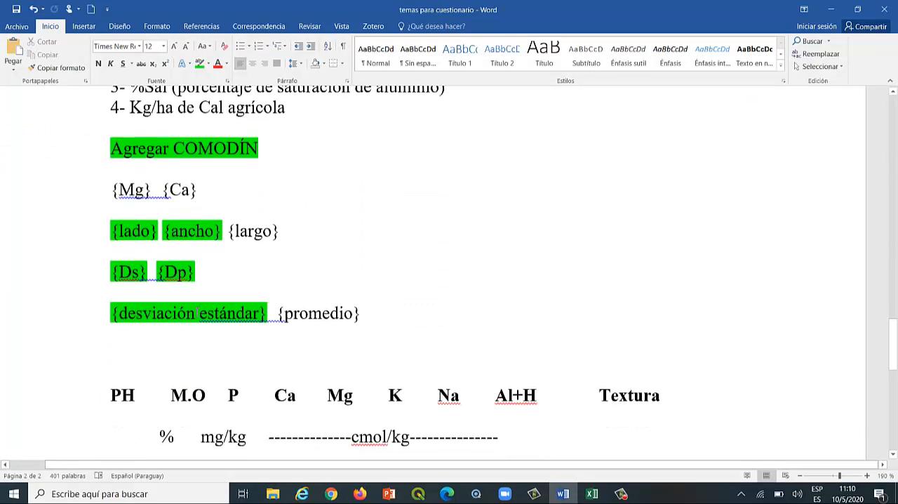
left_click(322, 313)
left_click_drag(164, 231, 221, 231)
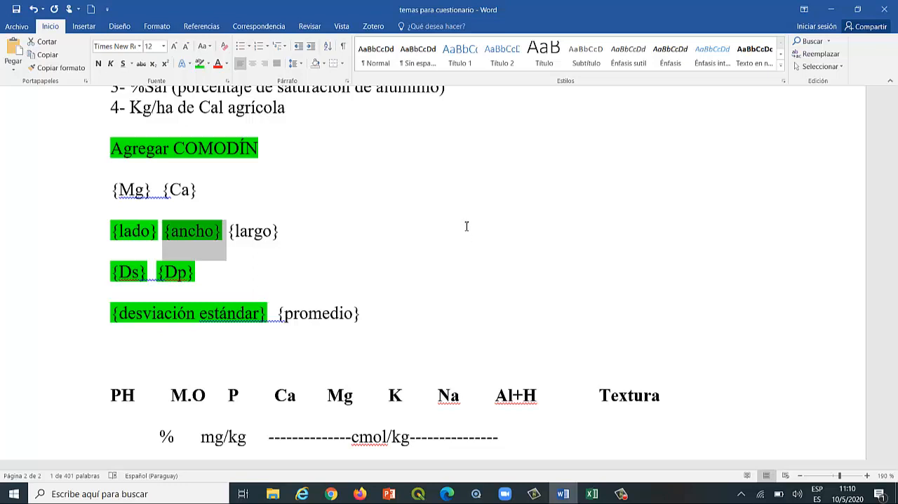
left_click(140, 230)
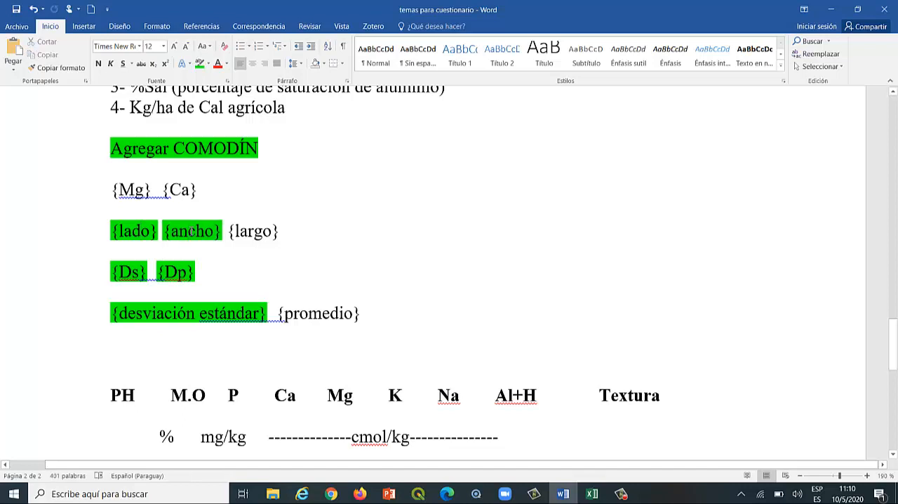
scroll(322, 223, "down", 3)
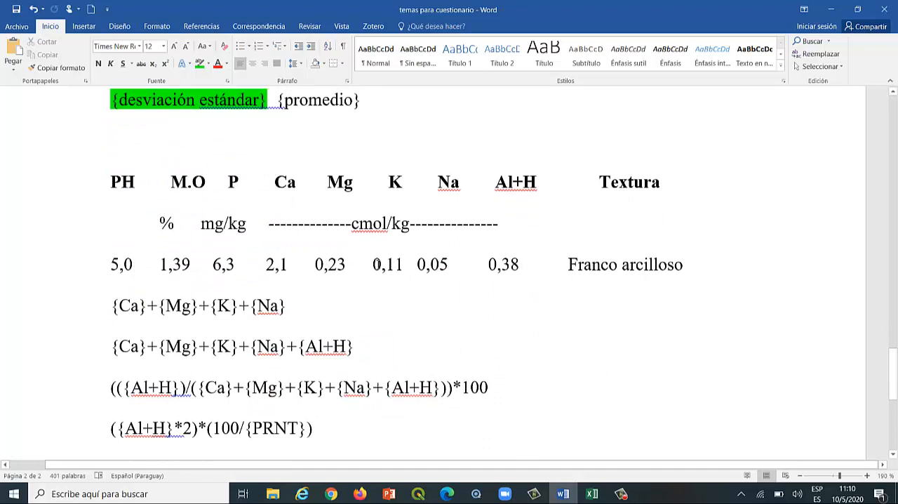
scroll(438, 254, "up", 2)
scroll(437, 255, "up", 5)
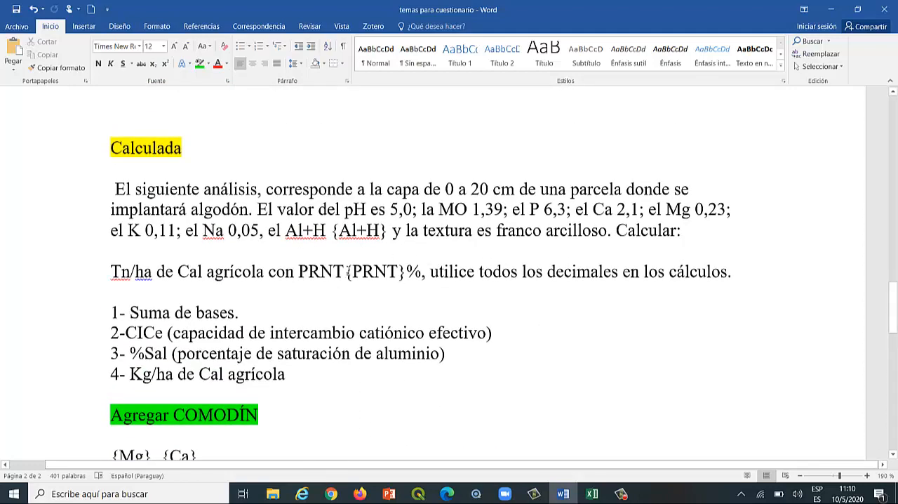
left_click(348, 271)
scroll(308, 289, "down", 1)
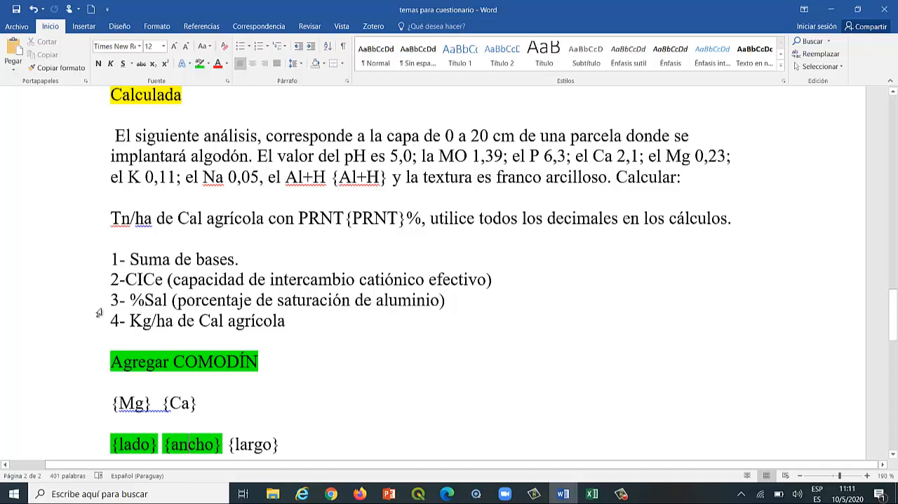
left_click(301, 323)
Return to the question form in Firefox and set the default mark to 4.
left_click(359, 493)
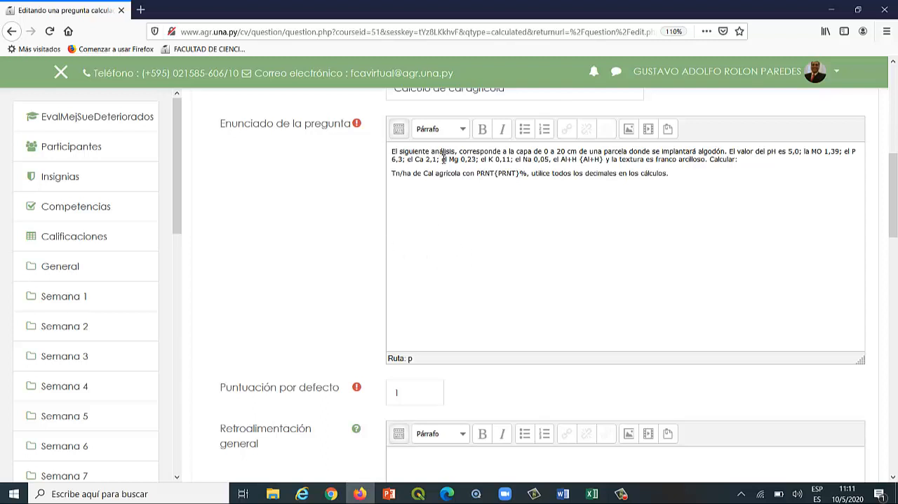
scroll(507, 186, "down", 3)
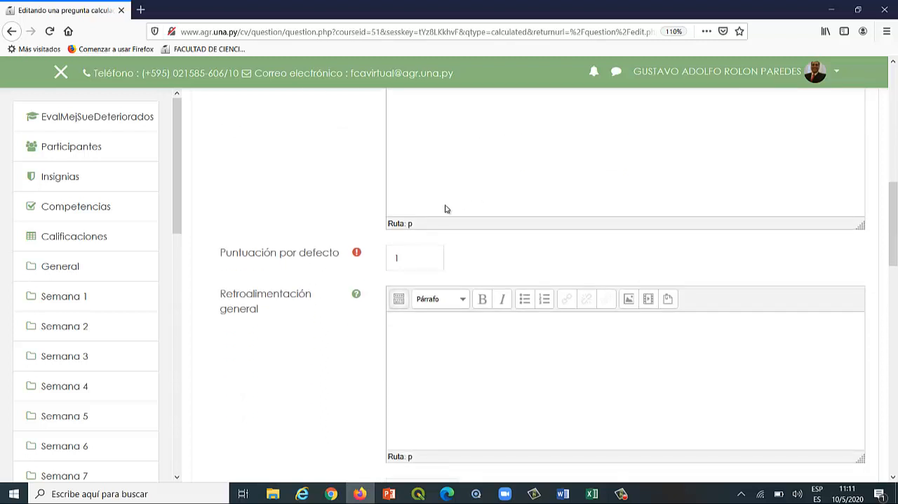
left_click(416, 250)
key("BackSpace")
type("4")
left_click(337, 346)
Start editing the formula for answer 1 in the answers section.
scroll(337, 346, "down", 1)
scroll(423, 238, "down", 3)
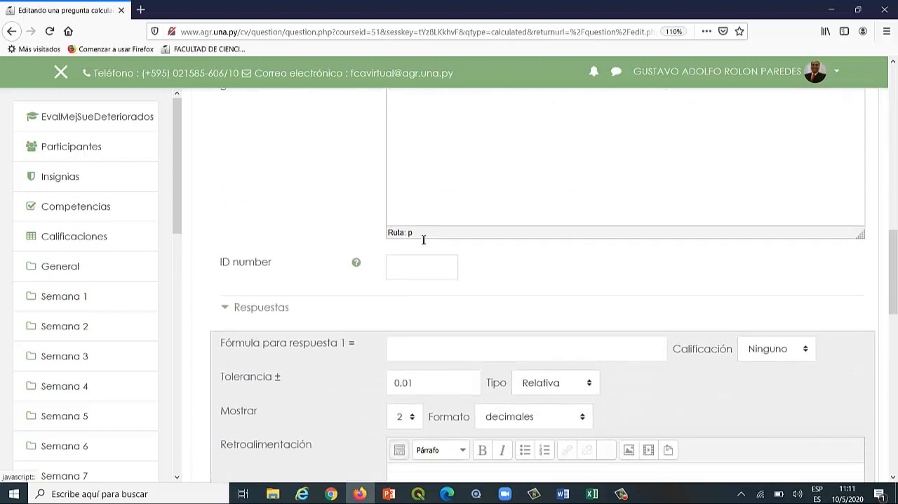
scroll(353, 280, "down", 2)
left_click(405, 236)
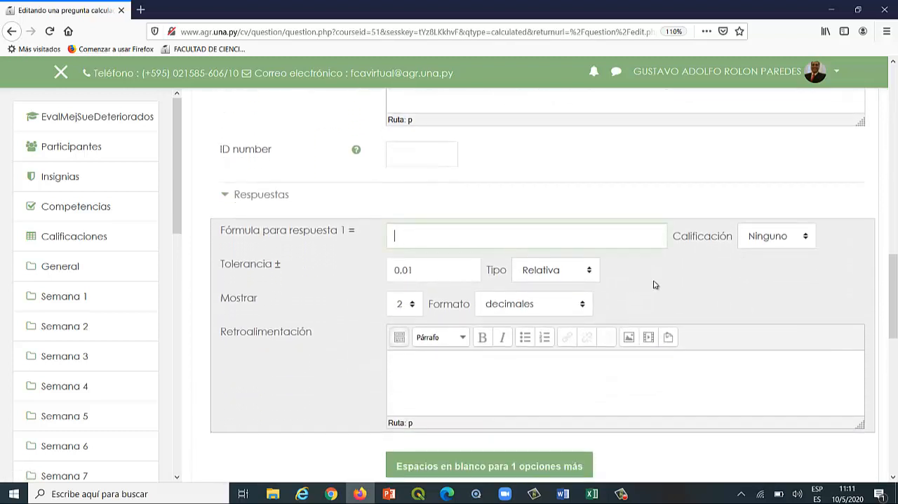
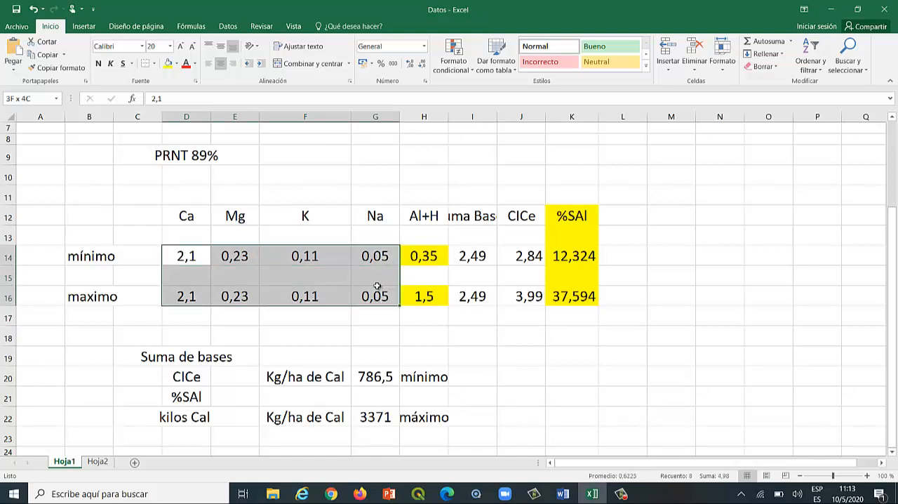
Check the Al+H value in the Word soil data and set the minimum Al+H in the Excel sheet to 0,38.
left_click_drag(377, 286, 382, 291)
left_click(423, 256)
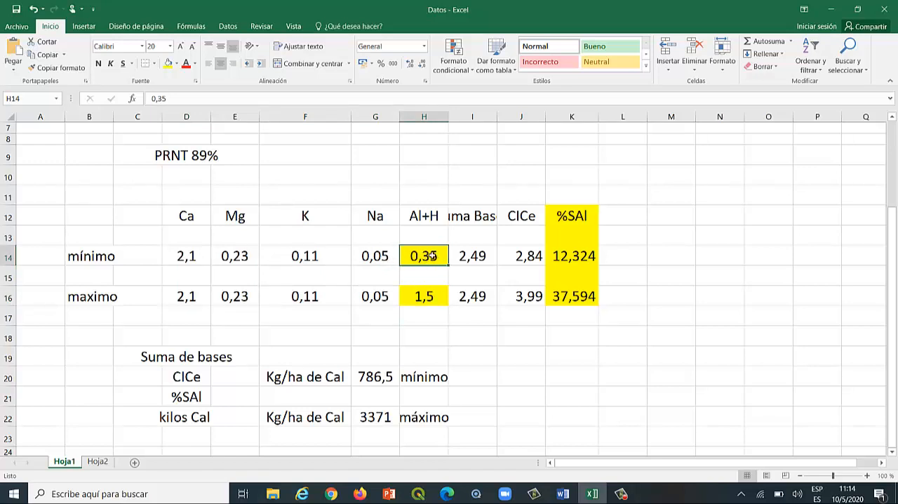
left_click(562, 495)
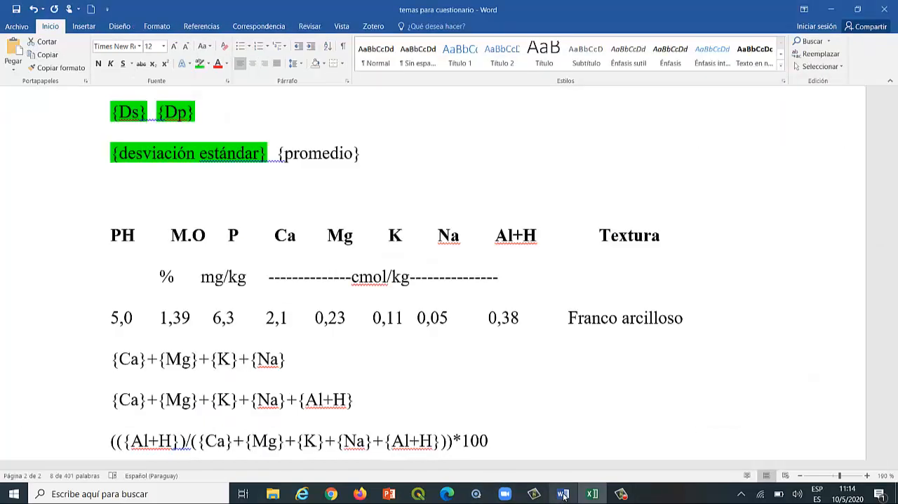
left_click(589, 494)
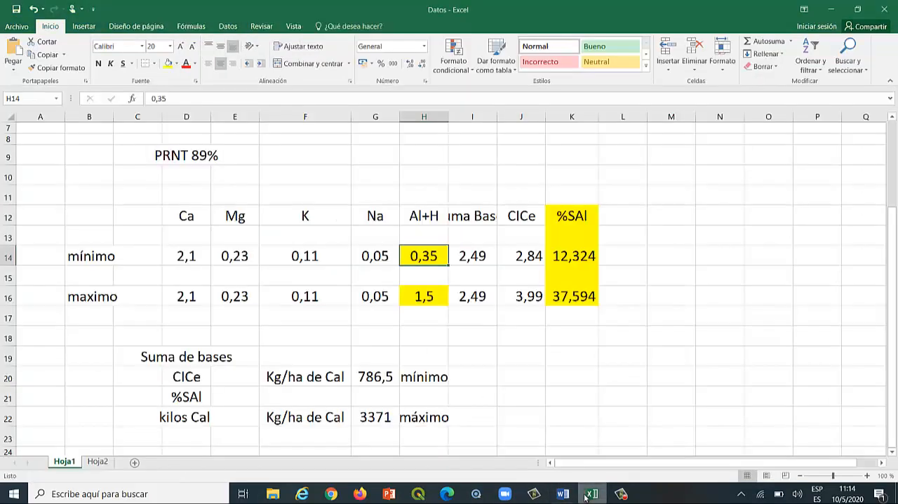
type("0,38")
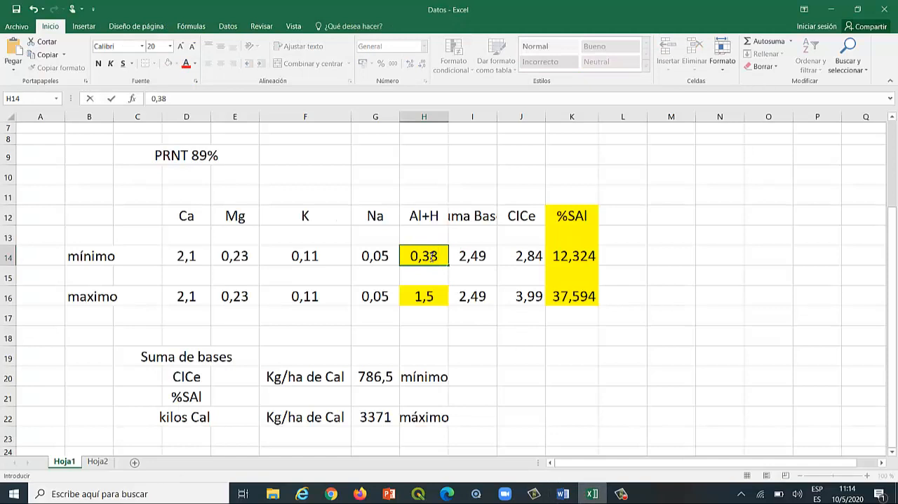
key("Return")
left_click(569, 255)
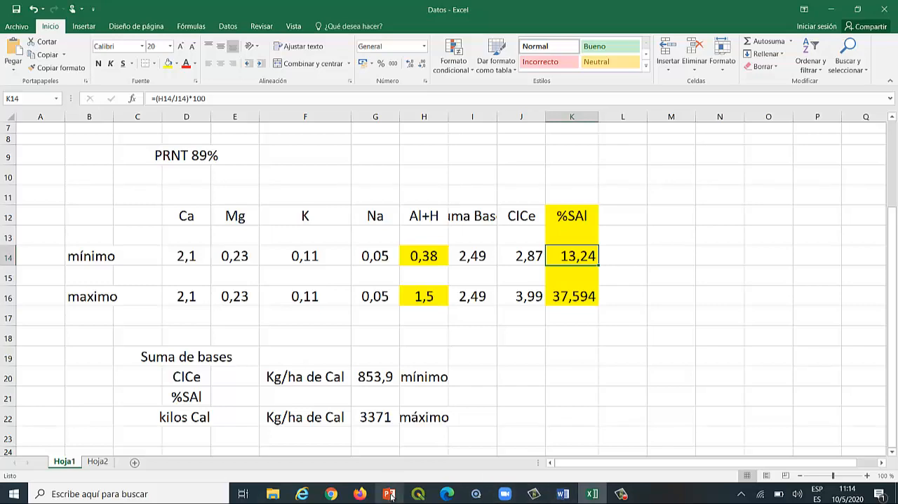
Review the aluminium-method lime formulas on the PowerPoint slide and compare them with the minimum Al+H and %SAl cells in Excel.
mouse_move(390, 495)
left_click(405, 465)
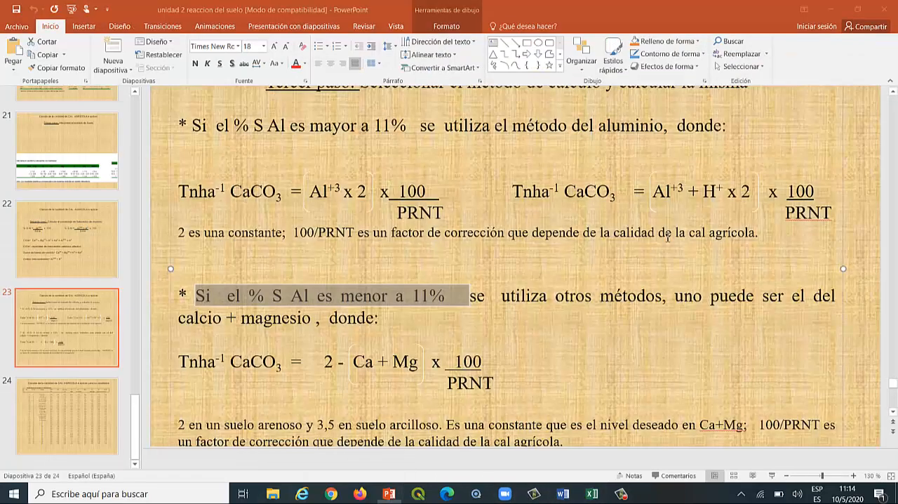
left_click(667, 208)
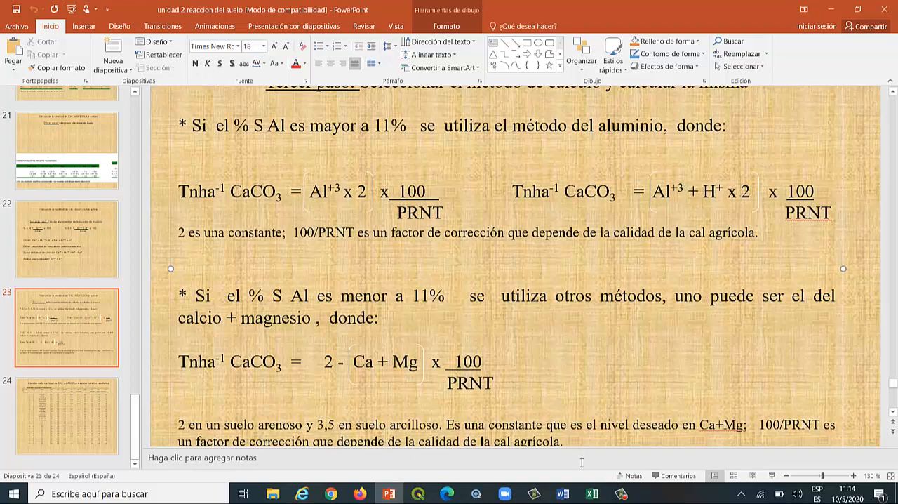
mouse_move(591, 495)
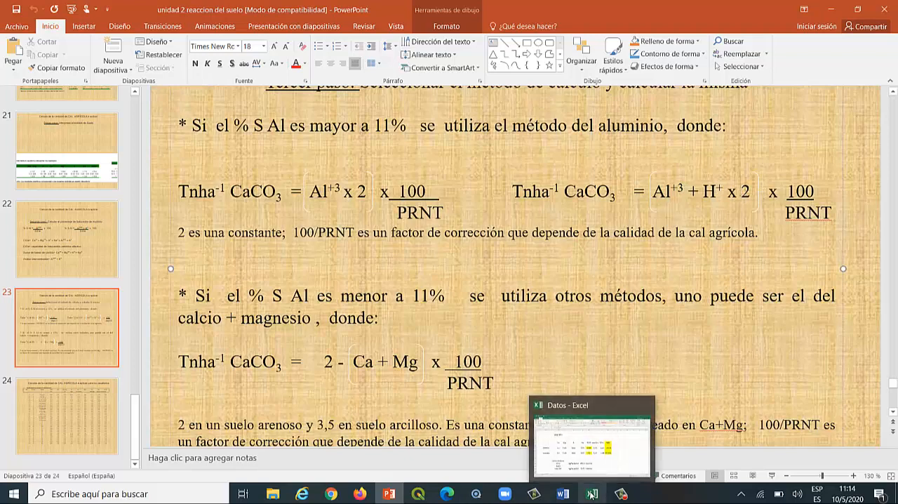
left_click(614, 456)
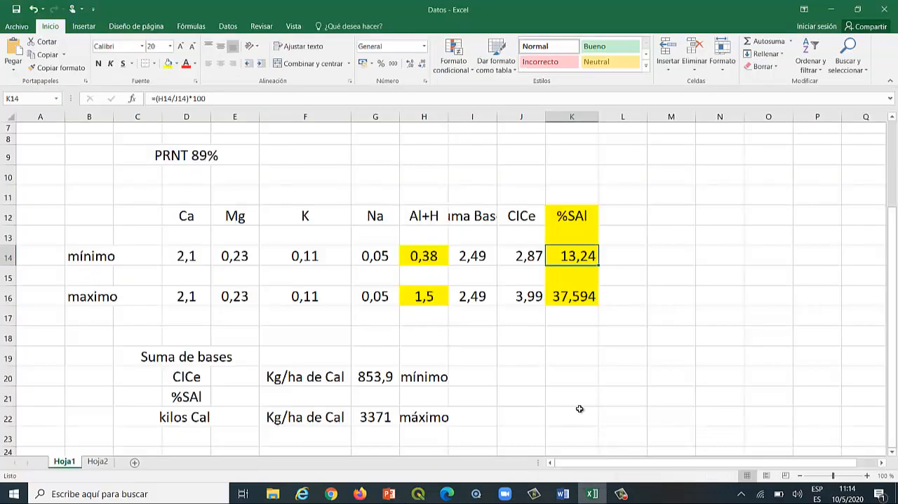
left_click(424, 256)
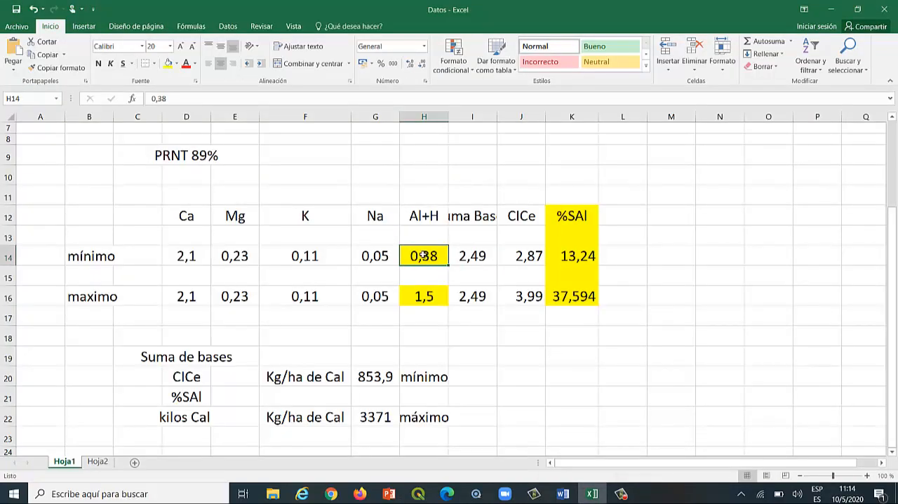
left_click(563, 256)
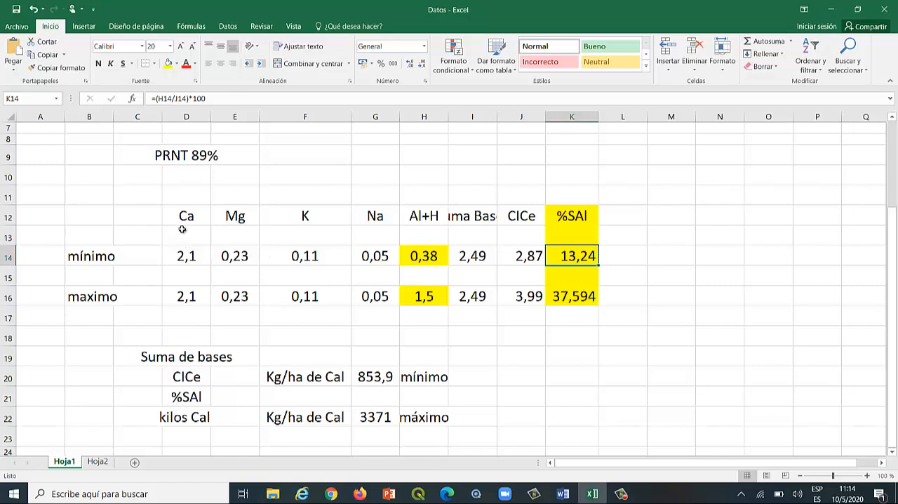
Test the %SAl calculation with a minimum-row Ca of 10, and restore that Ca value to 2,1.
left_click(183, 256)
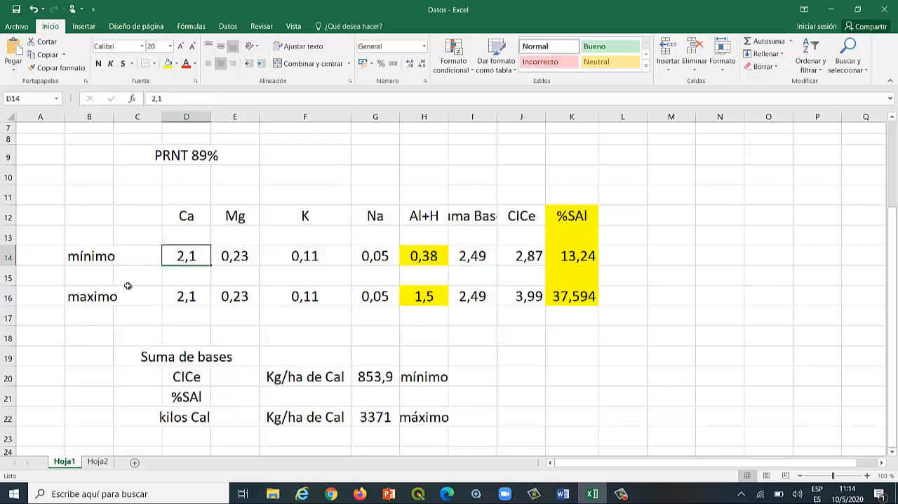
type("10")
key("Return")
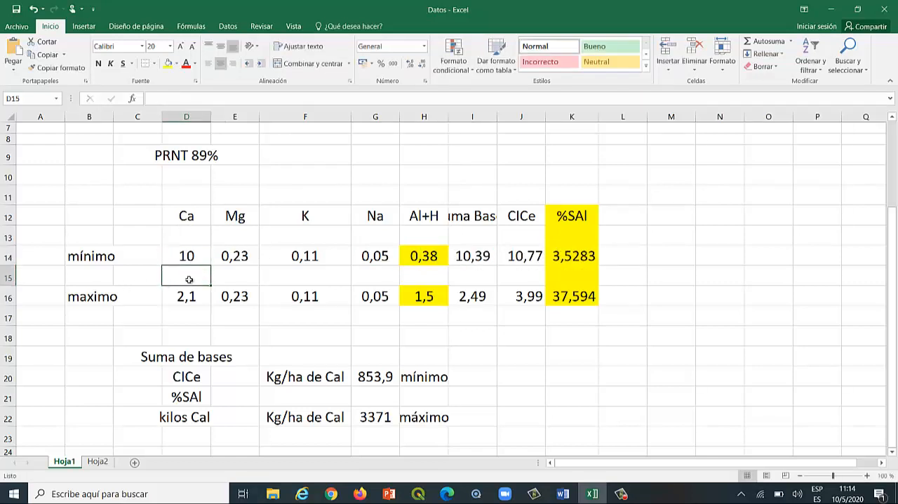
left_click(559, 257)
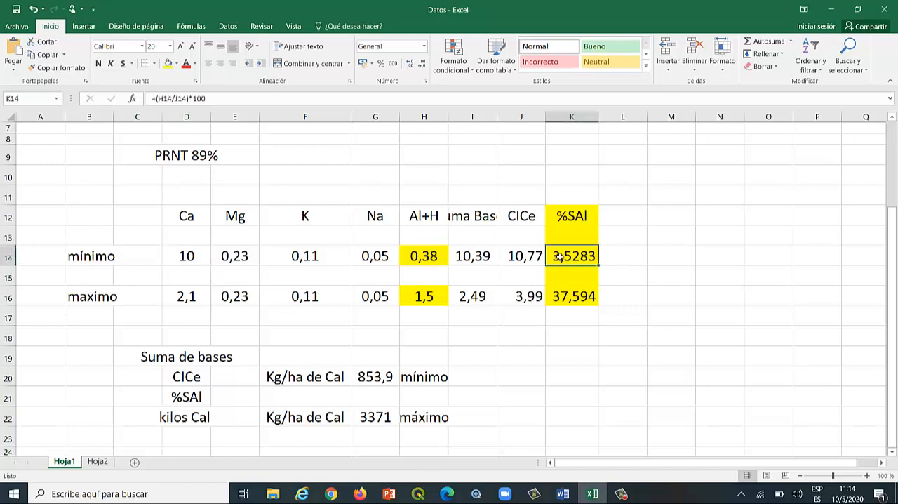
left_click(181, 256)
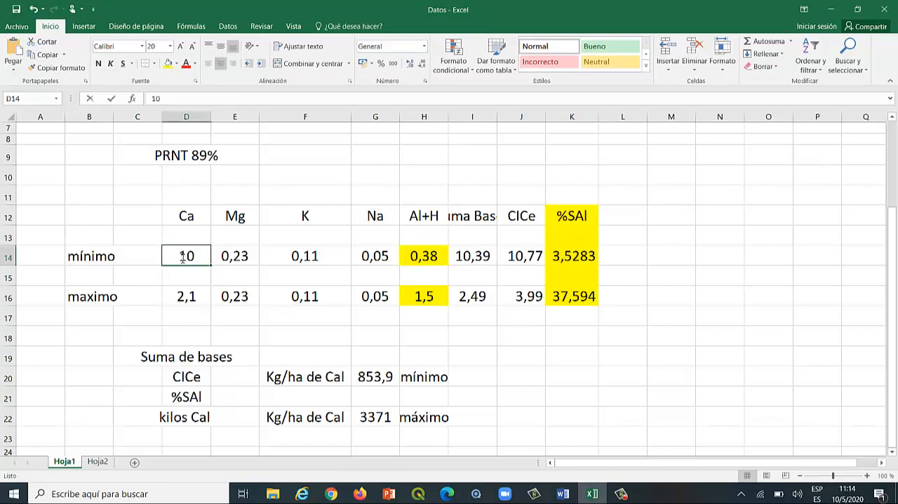
type("2,1")
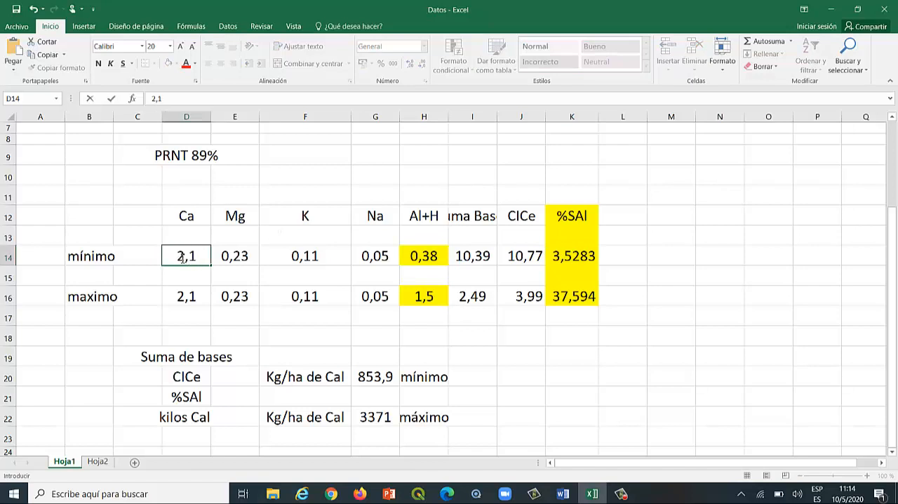
key("Return")
left_click(699, 356)
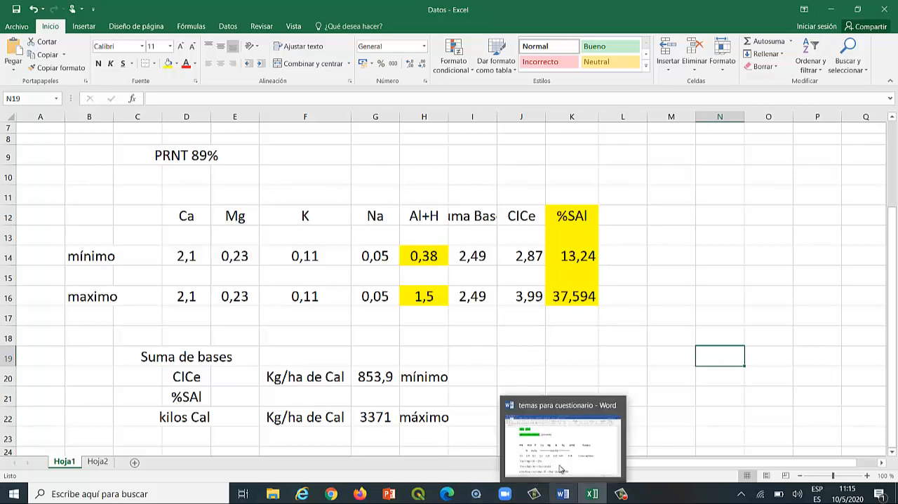
Copy the formula ({Al+H}*2)*(100/{PRNT}) from the Word document into answer 1 of the Firefox question form and set its grade to 100%.
left_click(562, 494)
scroll(281, 317, "up", 2)
scroll(280, 317, "up", 2)
scroll(281, 319, "down", 6)
scroll(281, 318, "down", 2)
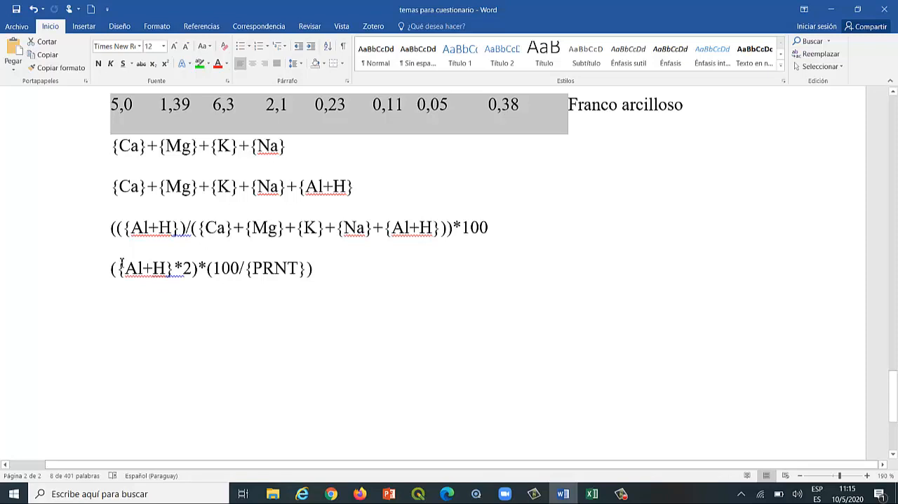
left_click_drag(112, 268, 317, 272)
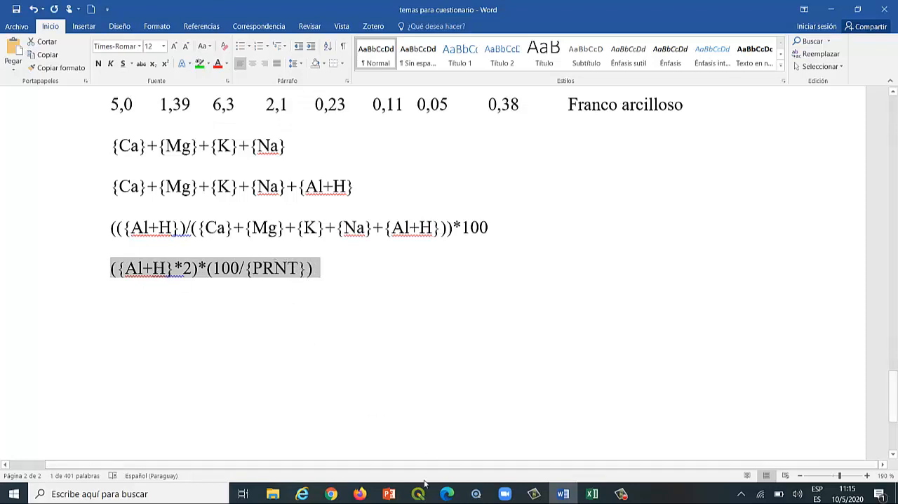
left_click(360, 495)
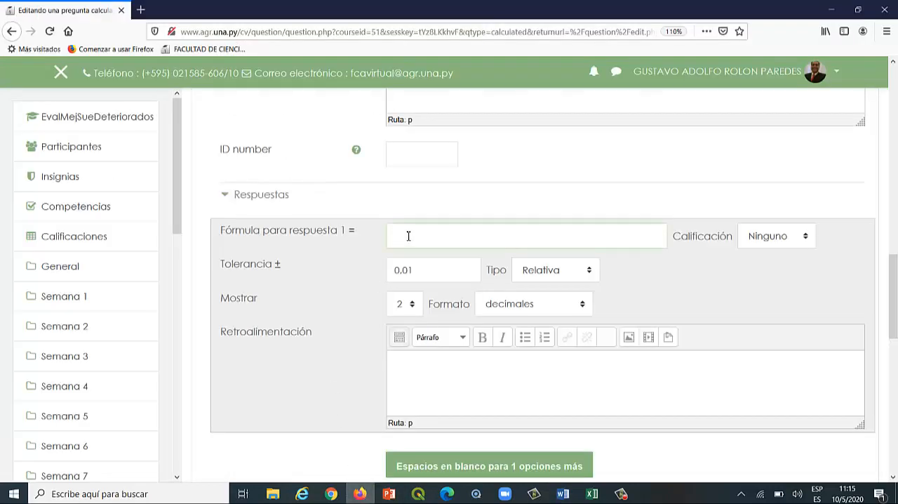
type("({A}+{H}*2)*(100/{PRNT})")
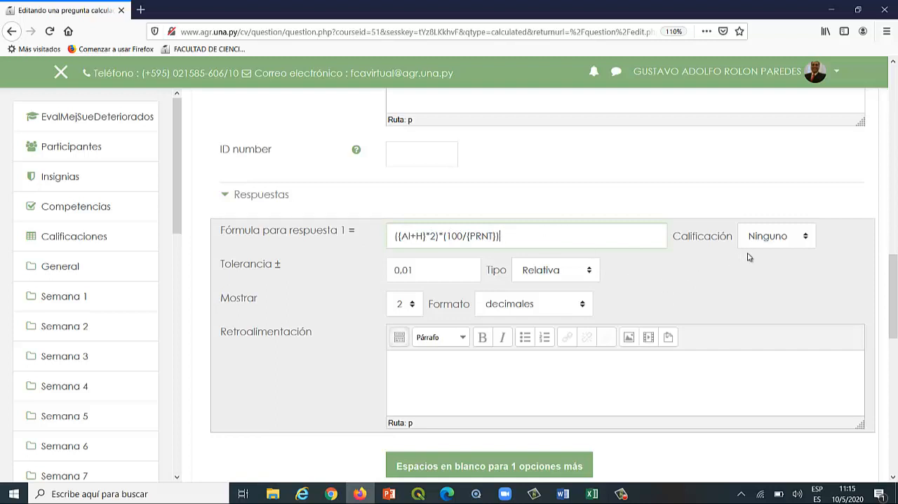
left_click(808, 237)
left_click(774, 273)
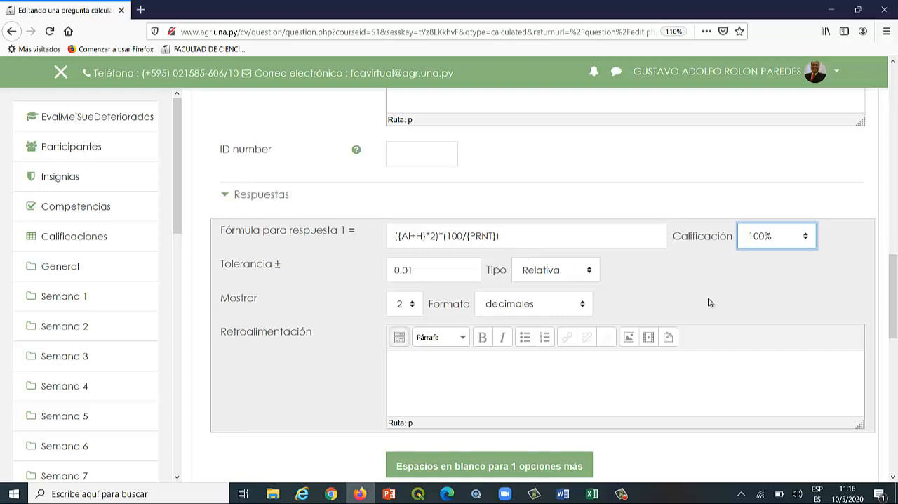
Examine the unit handling settings, the answer tolerance and the question text's instruction about using all decimals.
scroll(708, 307, "down", 5)
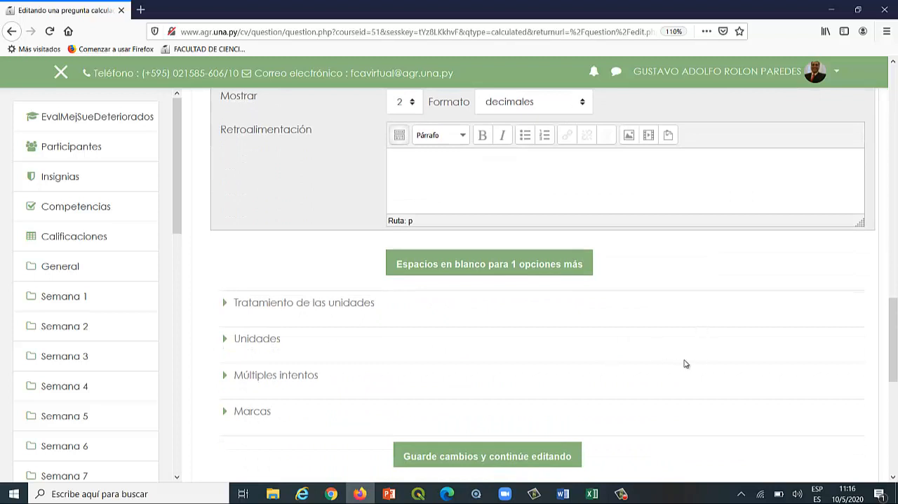
scroll(678, 359, "down", 3)
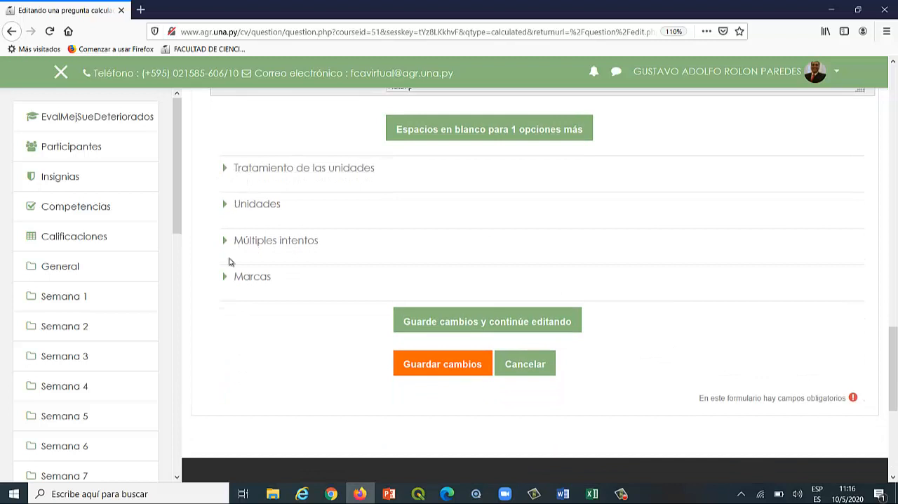
left_click(226, 171)
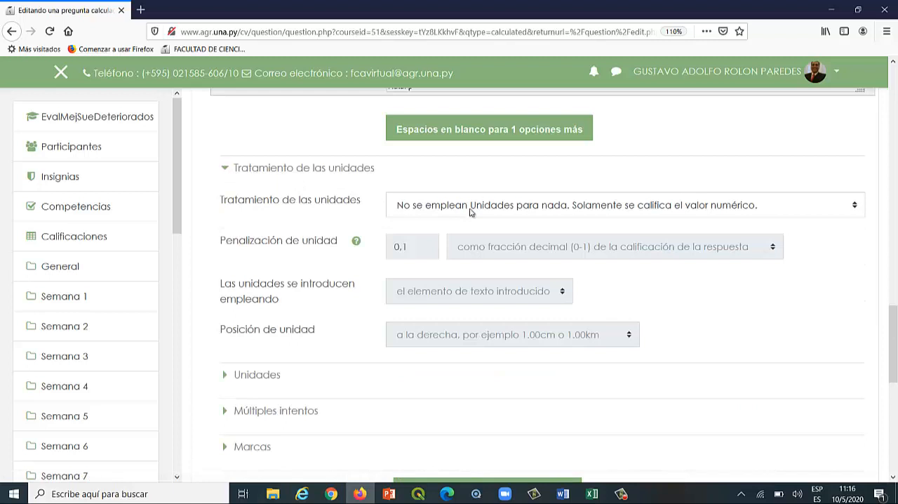
left_click(228, 169)
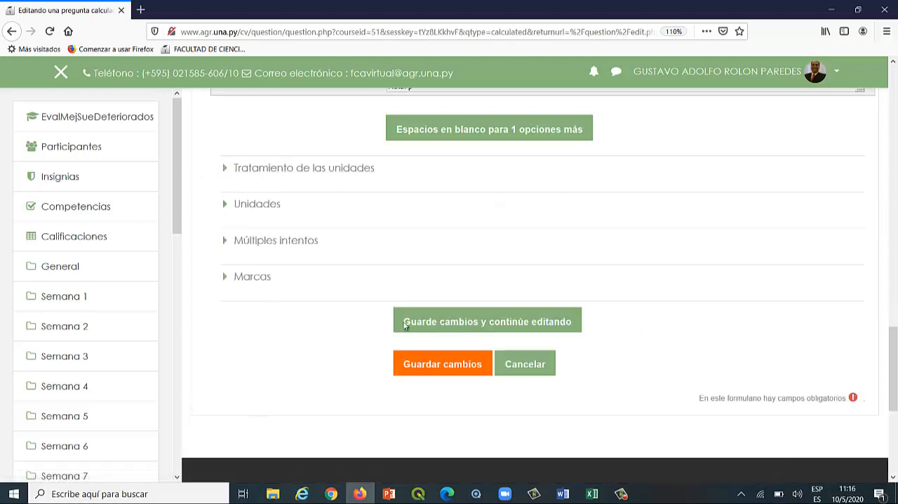
scroll(622, 301, "up", 10)
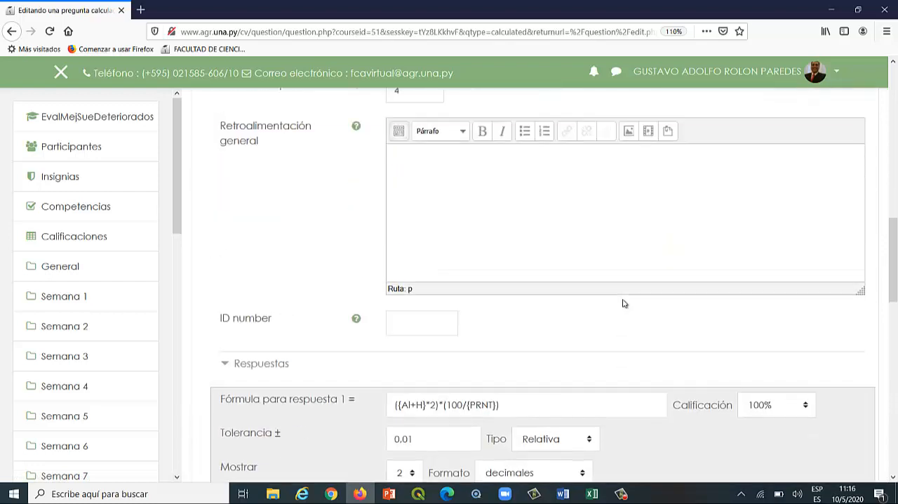
scroll(611, 284, "up", 8)
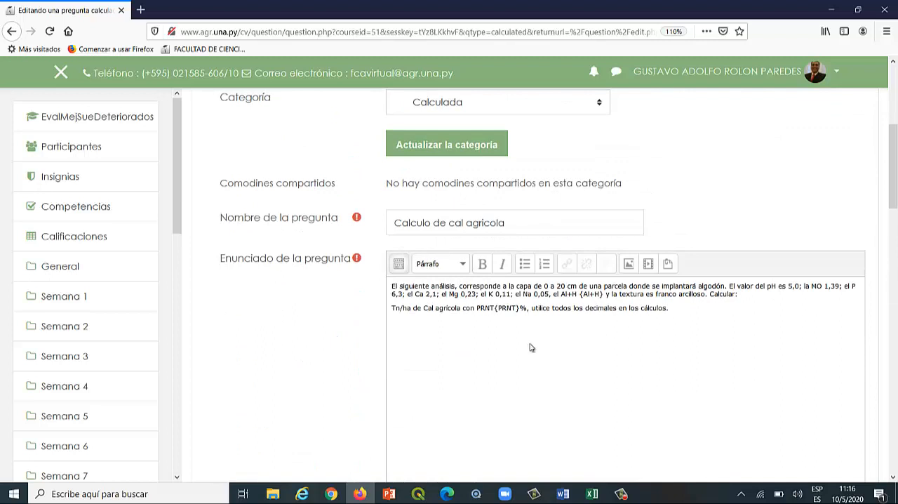
scroll(524, 337, "down", 8)
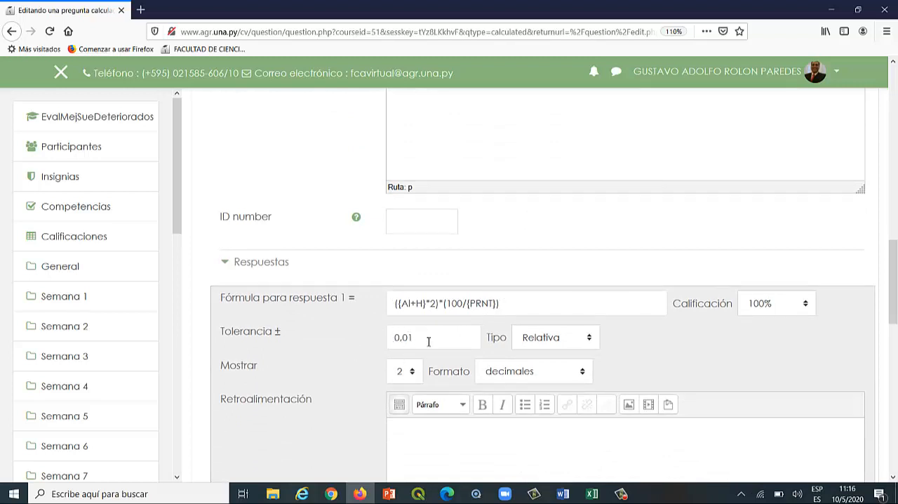
scroll(429, 341, "up", 8)
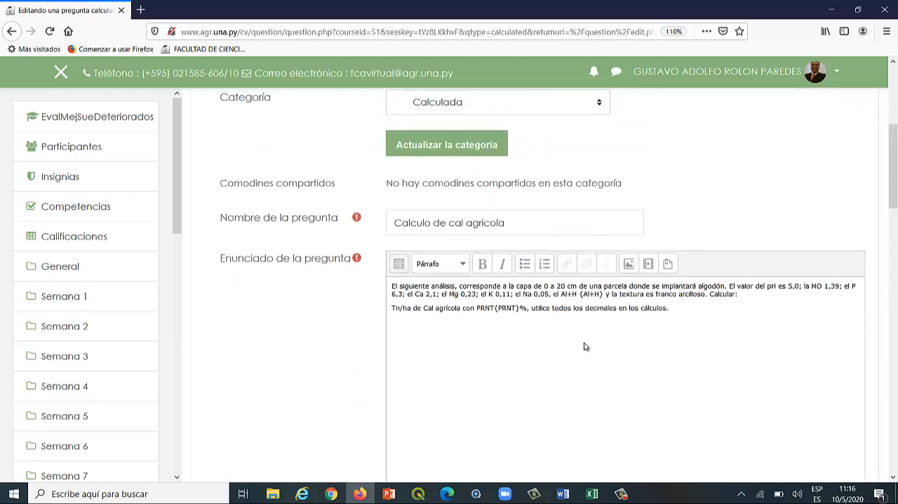
left_click_drag(533, 308, 666, 310)
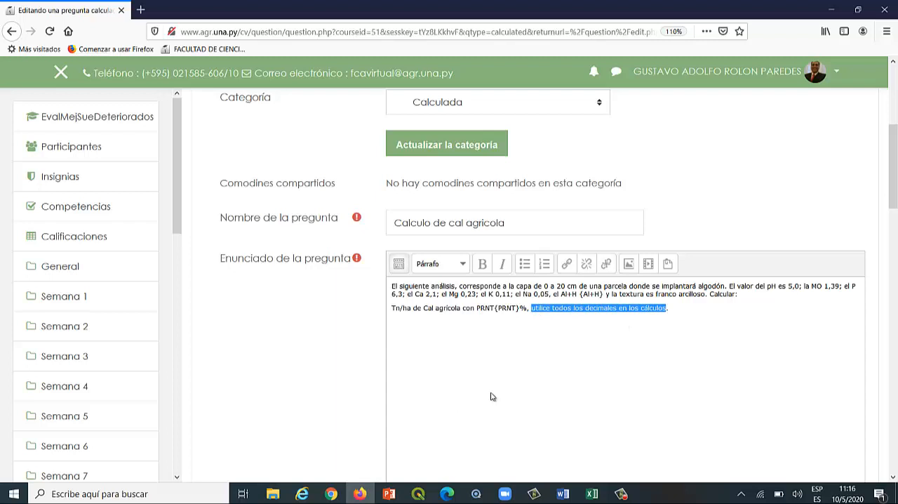
Save the calculated question and review the dataset properties of the Al+H and PRNT wildcards.
scroll(491, 395, "down", 3)
scroll(491, 395, "down", 7)
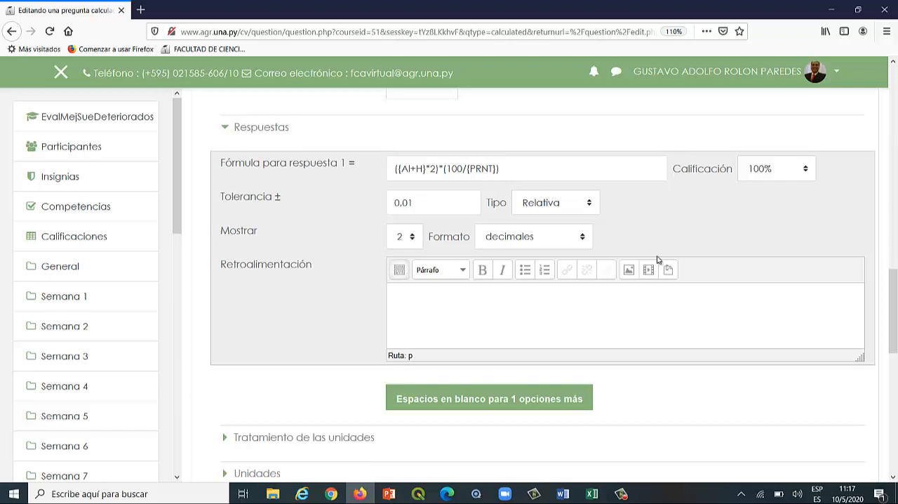
scroll(715, 287, "down", 5)
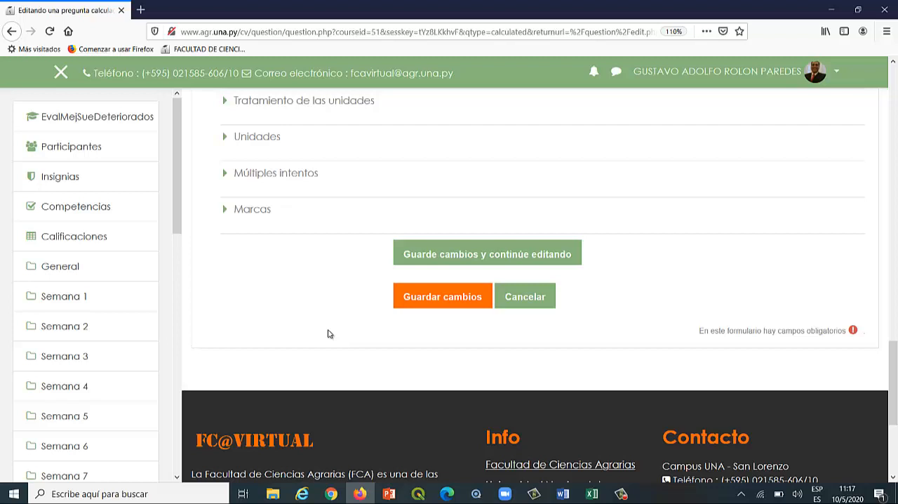
left_click(425, 299)
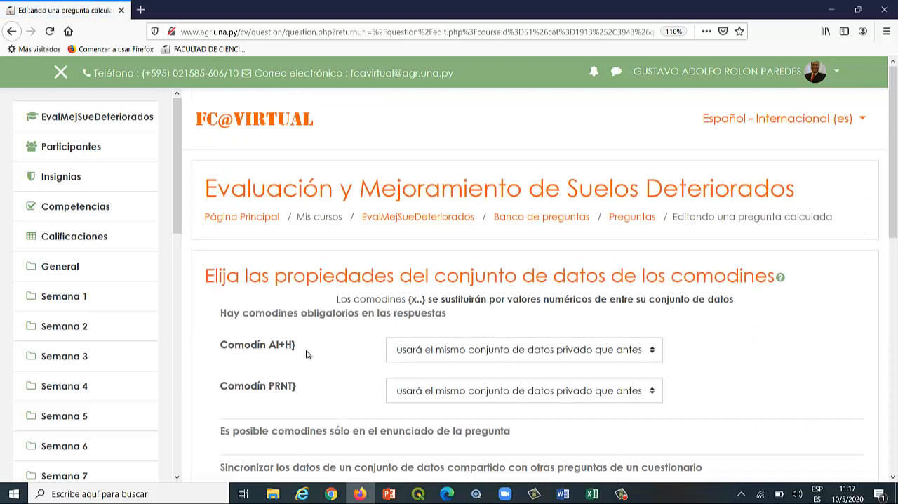
scroll(302, 354, "down", 2)
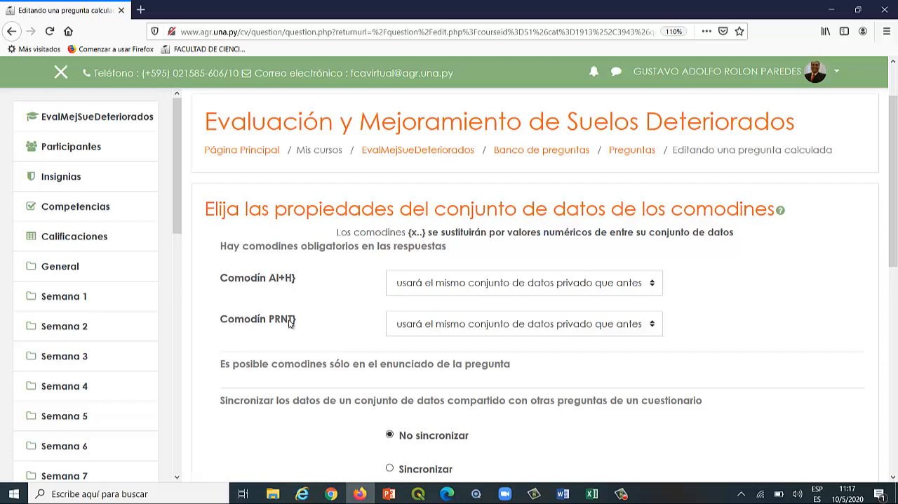
Keep the wildcard datasets unsynchronised and continue to the editing page for the wildcard datasets.
scroll(289, 322, "down", 3)
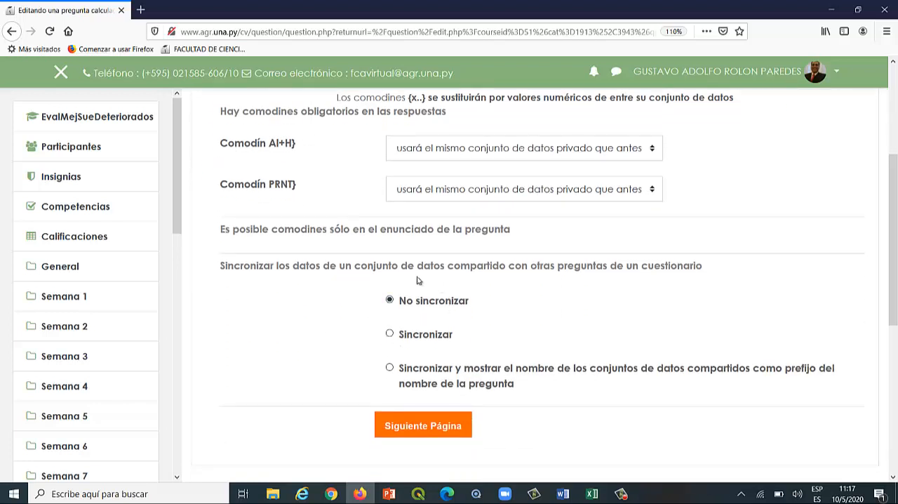
scroll(503, 357, "down", 2)
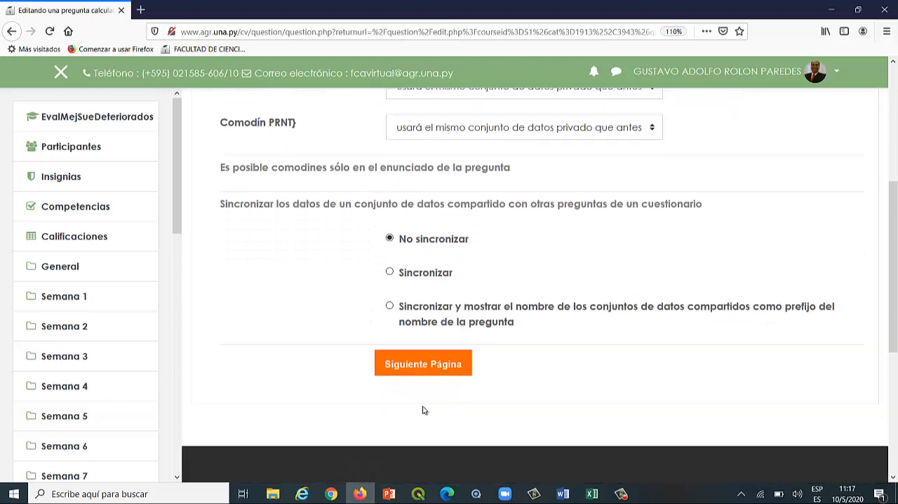
left_click(415, 358)
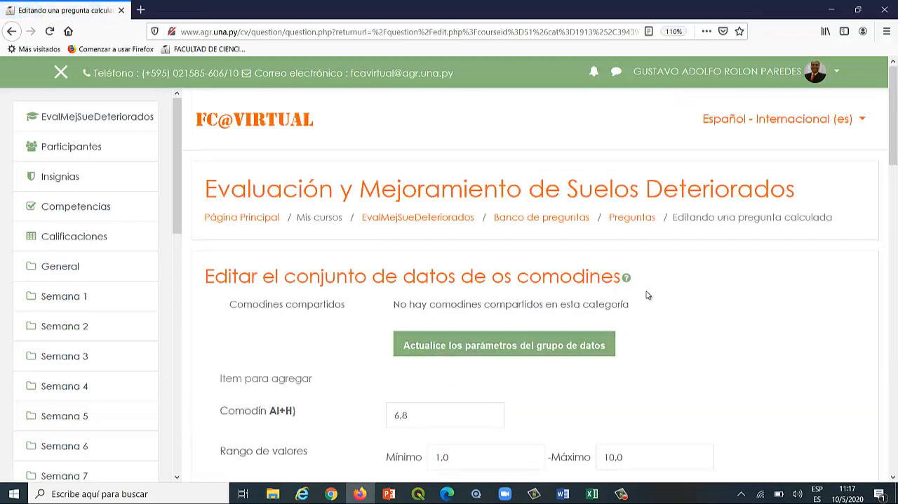
scroll(649, 295, "down", 2)
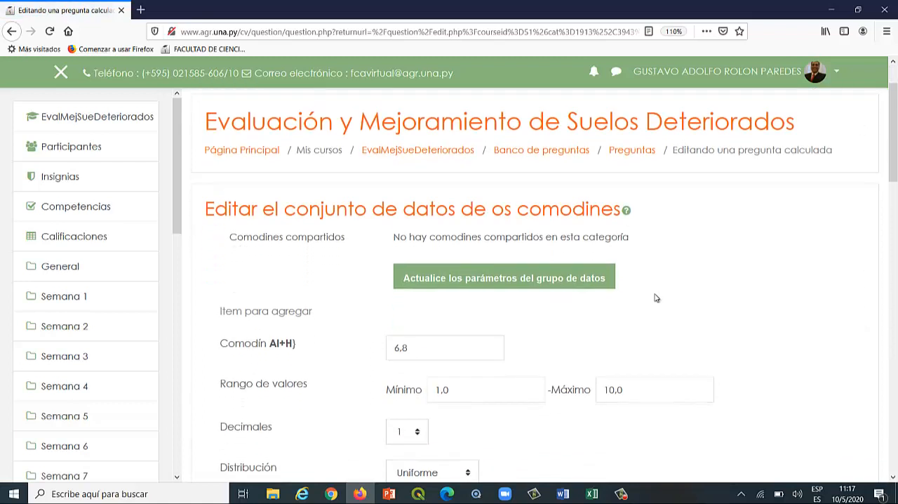
scroll(656, 298, "down", 4)
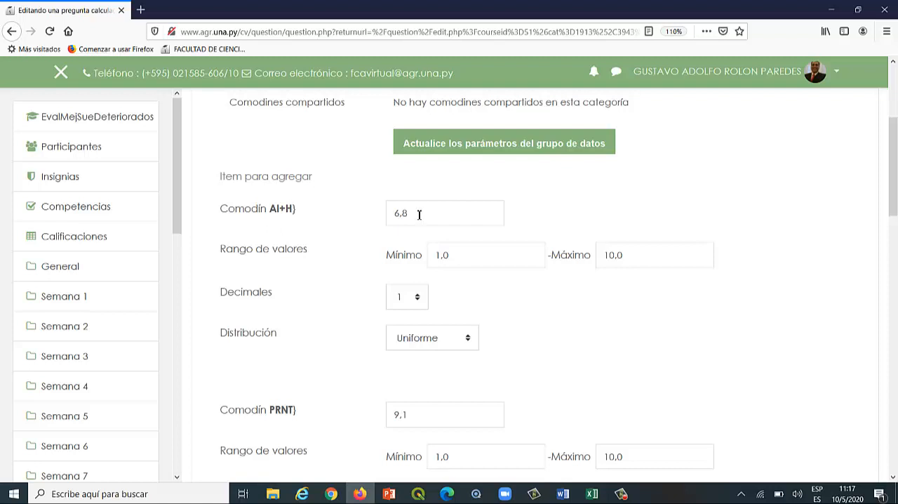
Look up the soil sample's Al+H value in the Word document's table and return to the Firefox dataset form.
left_click_drag(419, 214, 391, 215)
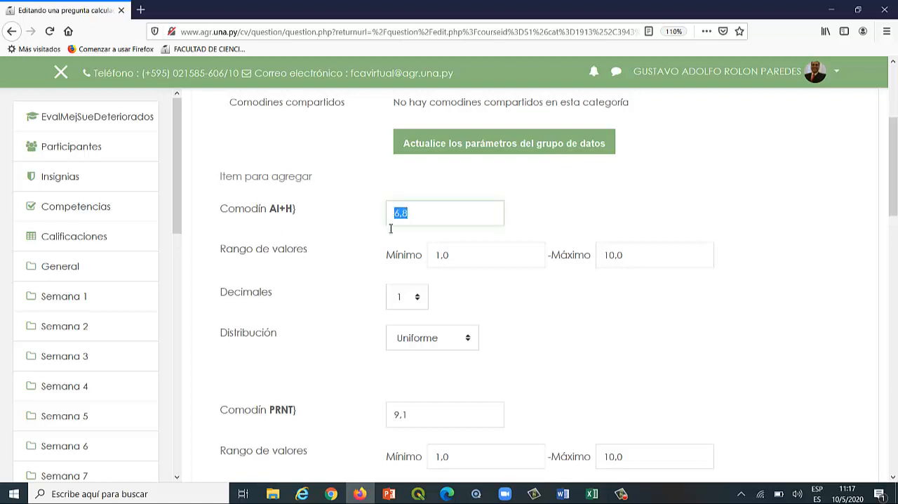
left_click(563, 494)
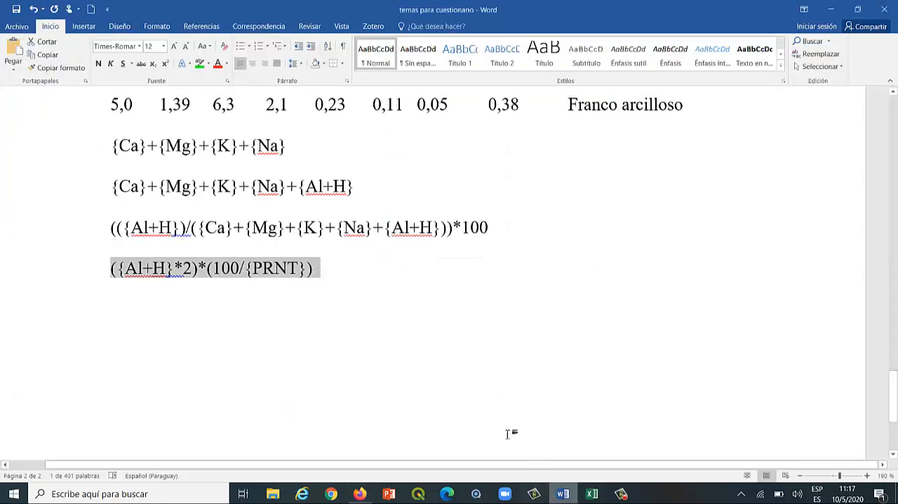
scroll(454, 284, "up", 3)
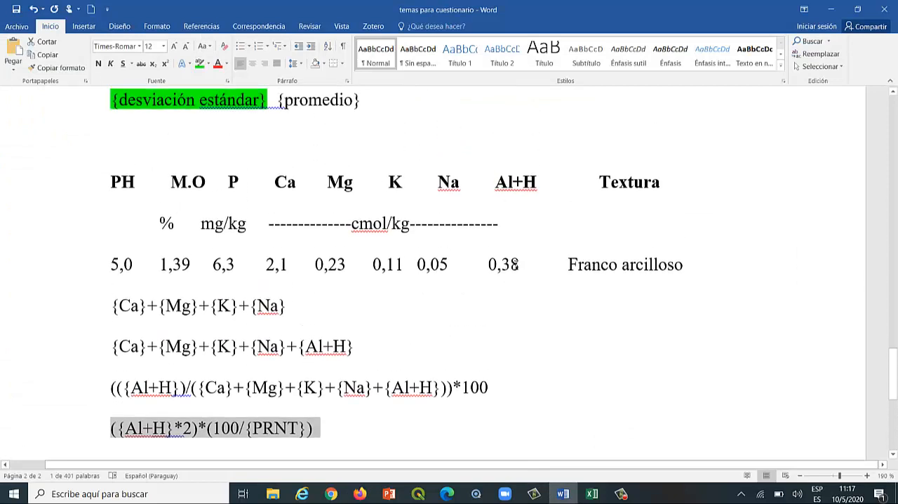
triple_click(521, 266)
left_click(521, 268)
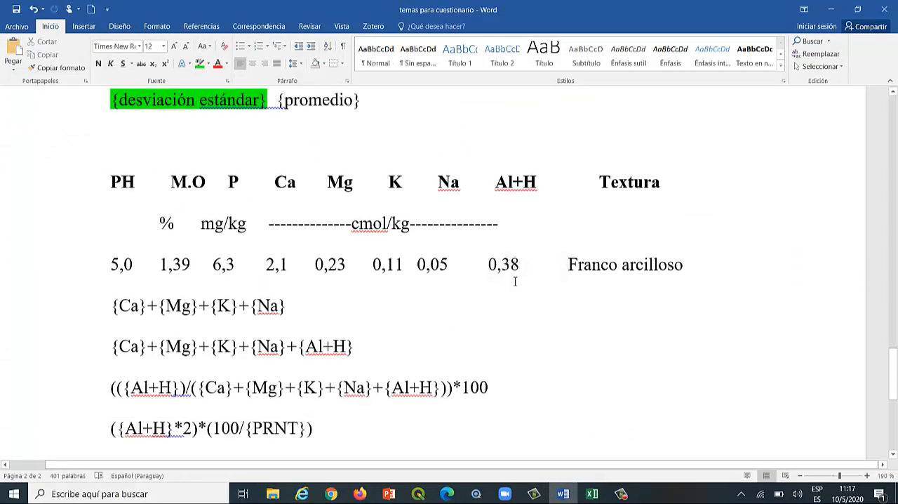
left_click_drag(519, 265, 496, 265)
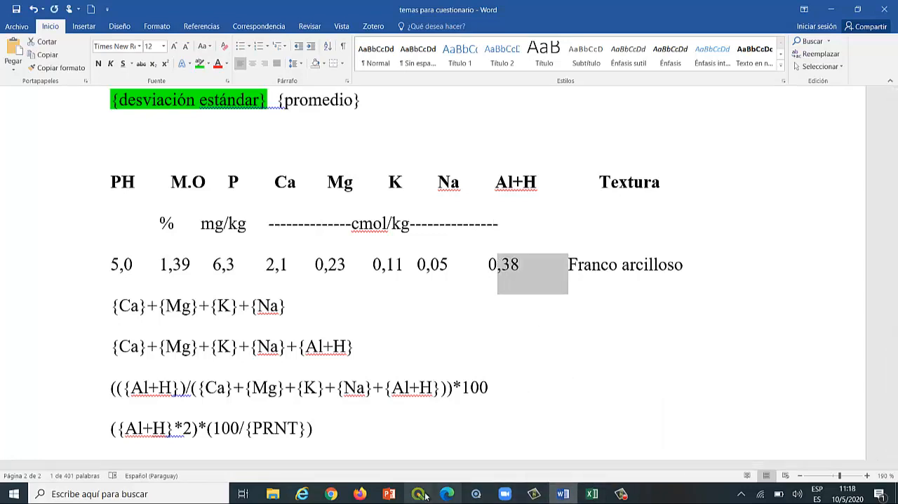
left_click(359, 493)
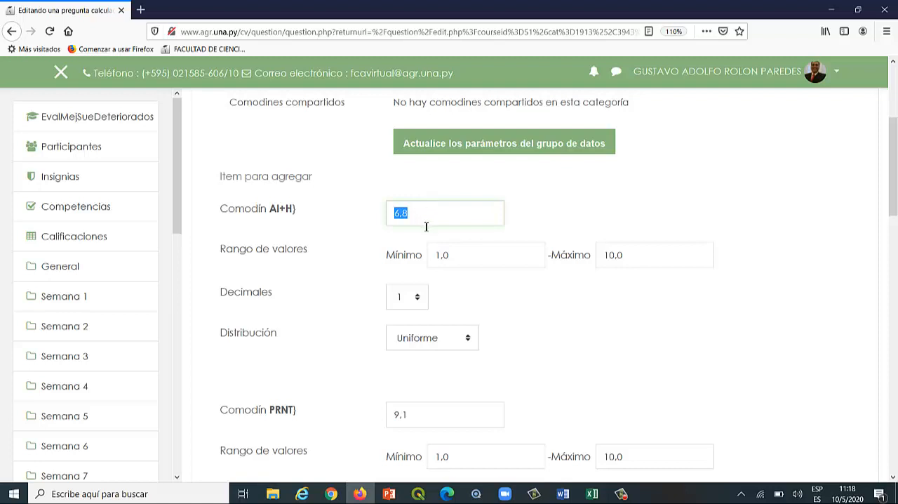
Set the Al+H wildcard's range minimum to 0,1 and its decimals to 2.
left_click(461, 256)
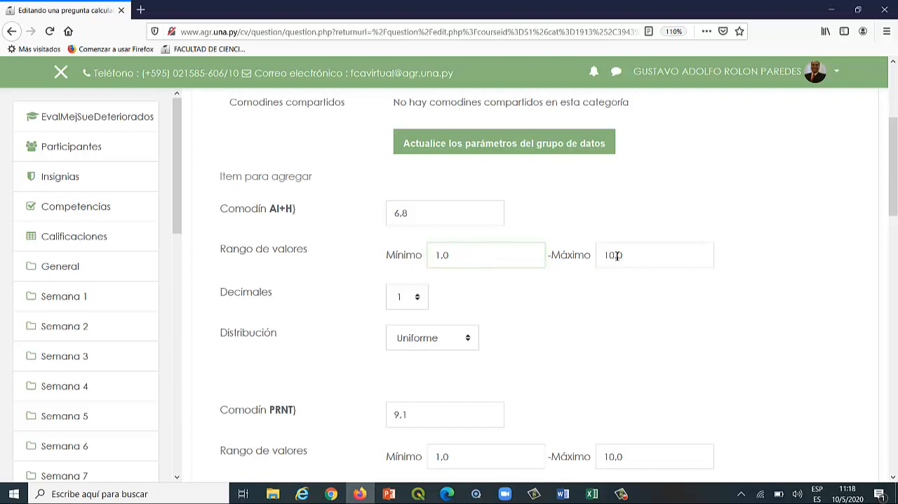
left_click_drag(628, 256, 602, 255)
left_click(469, 257)
left_click_drag(435, 258, 465, 253)
type("0,1")
left_click(417, 298)
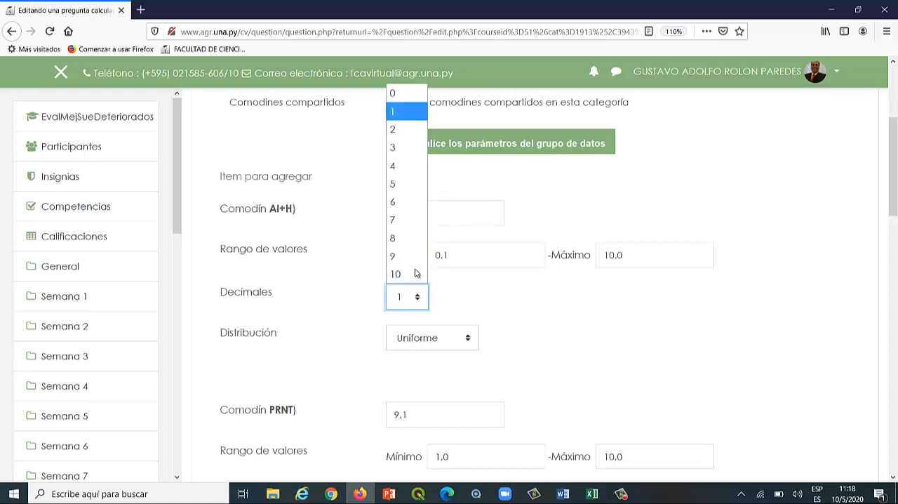
left_click(398, 135)
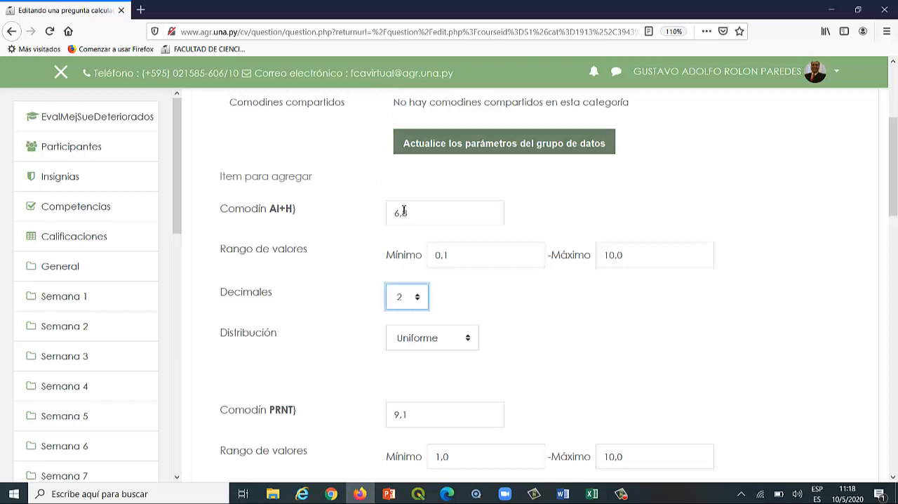
Set the Al+H wildcard's range maximum to 2 and update the dataset parameters.
left_click(638, 254)
key("BackSpace")
key("BackSpace")
key("BackSpace")
key("BackSpace")
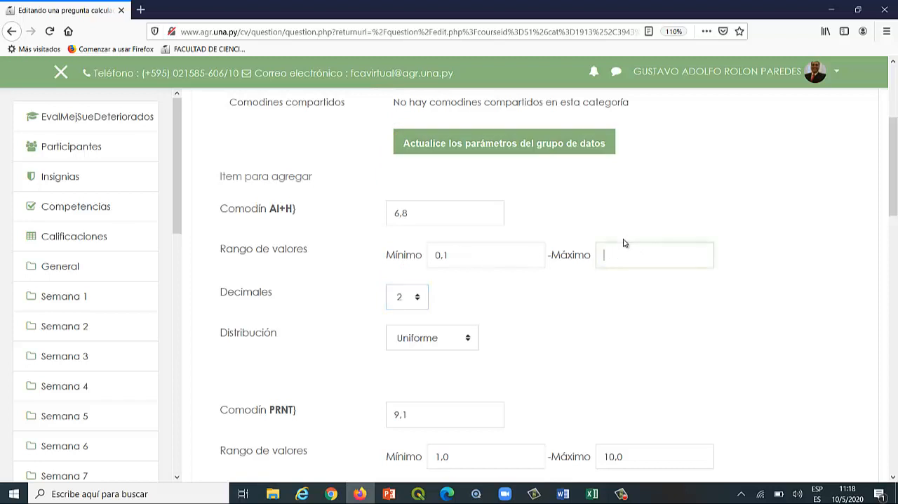
type("2")
left_click(587, 313)
left_click(463, 144)
Set the Al+H wildcard value of the item to add to 0,38.
scroll(487, 321, "down", 3)
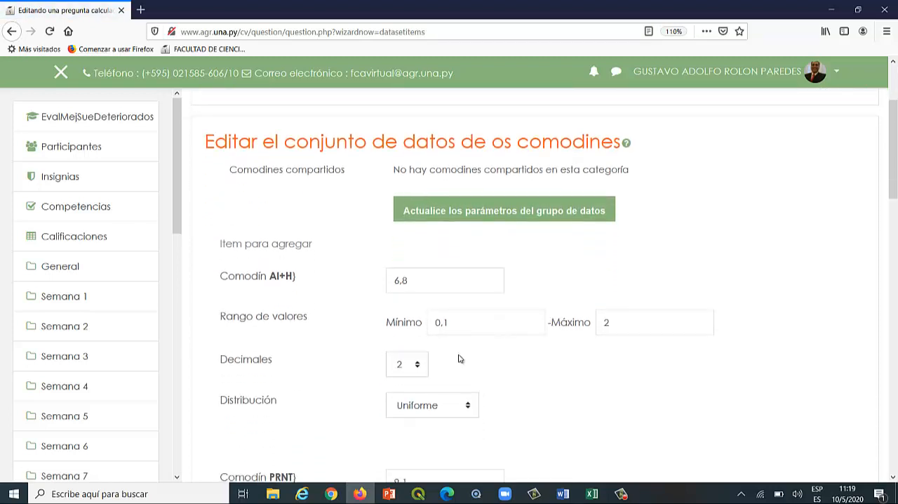
scroll(460, 355, "down", 3)
scroll(568, 312, "up", 3)
left_click_drag(414, 281, 338, 280)
type("0,38")
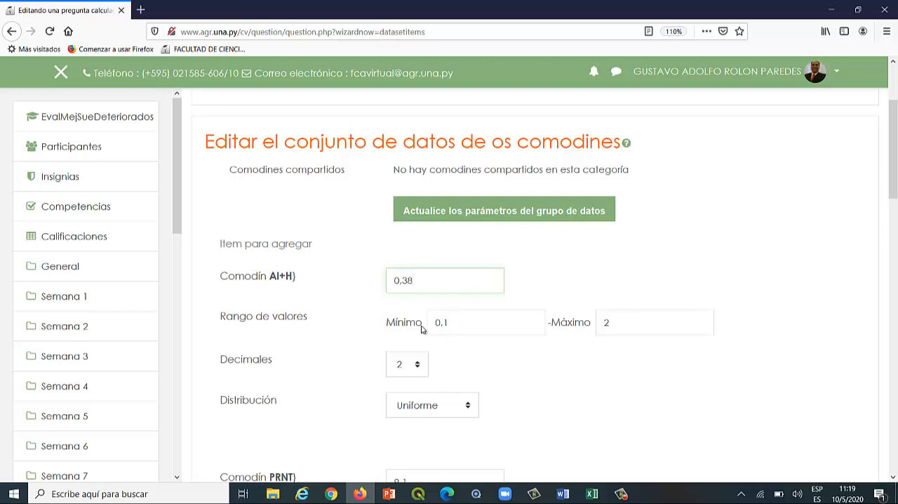
left_click(571, 351)
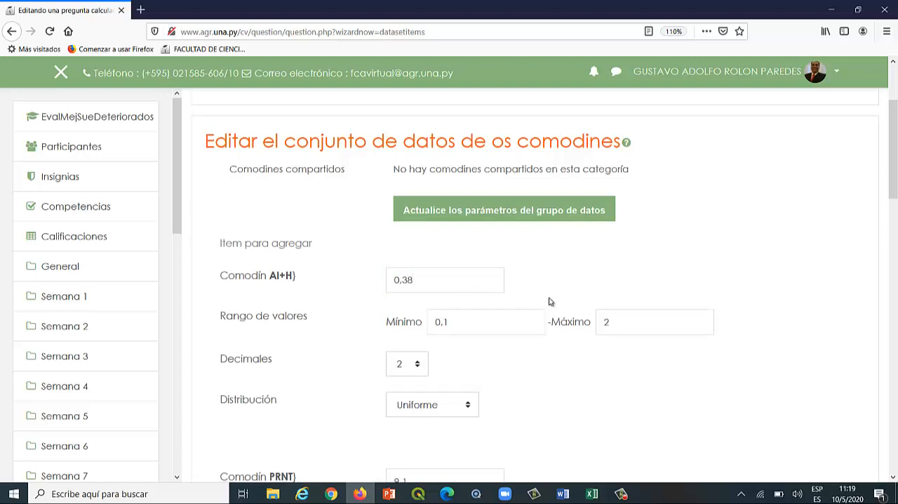
Switch to the Excel workbook and test the %SAl calculation with a minimum-row Al+H of 0,1.
scroll(552, 301, "down", 2)
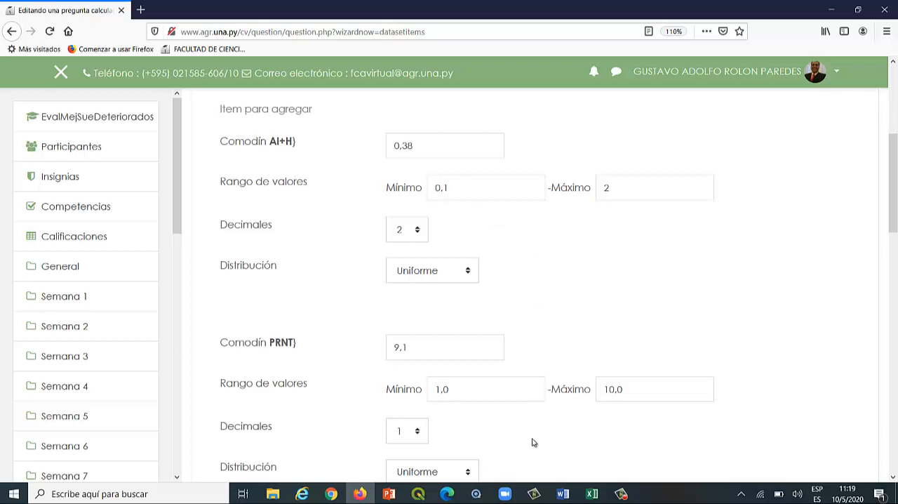
left_click(592, 493)
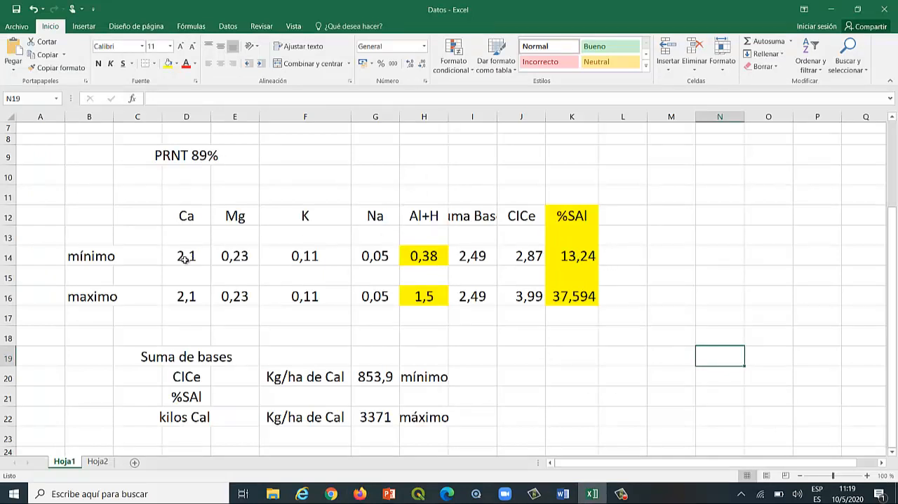
left_click(405, 253)
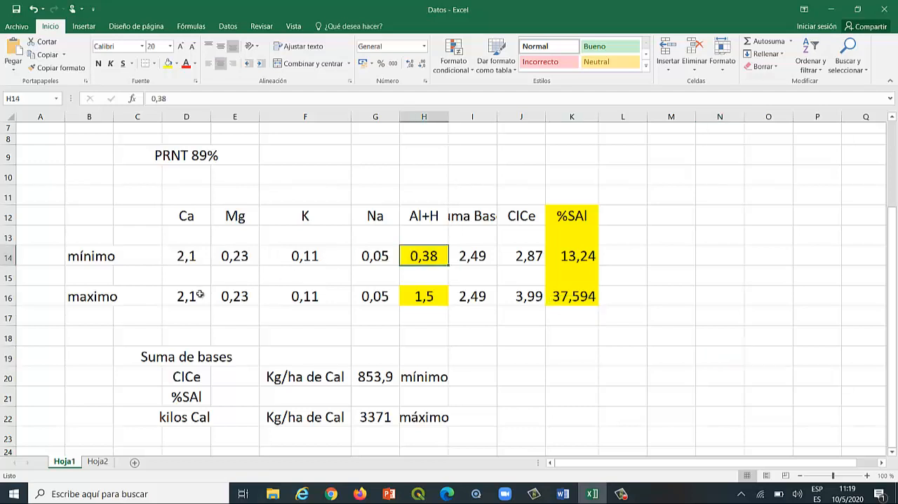
type("0")
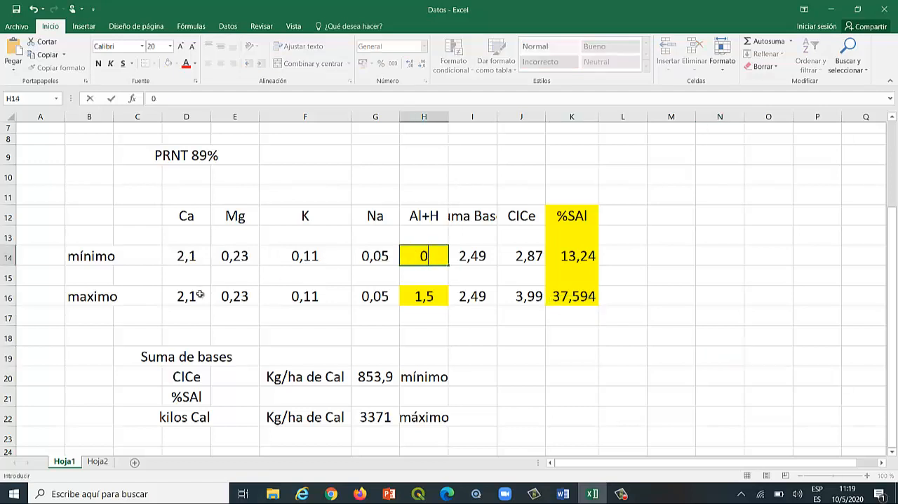
type(",1")
key("Return")
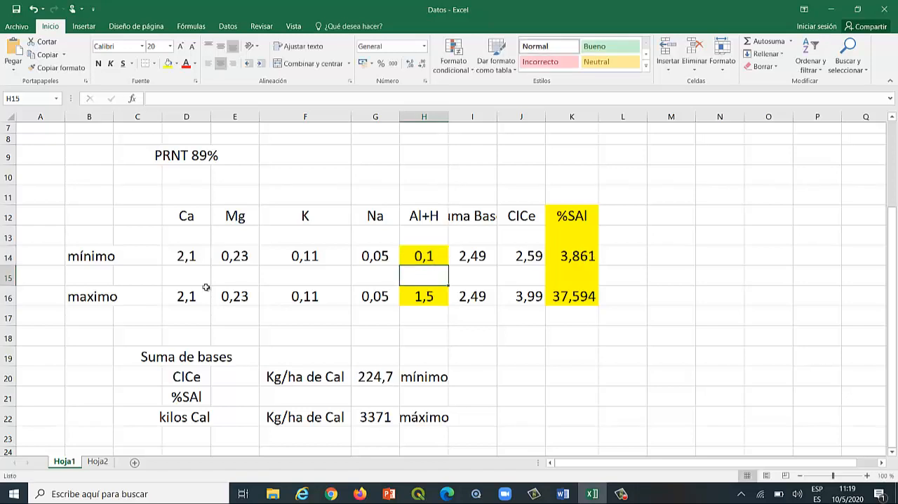
left_click(559, 260)
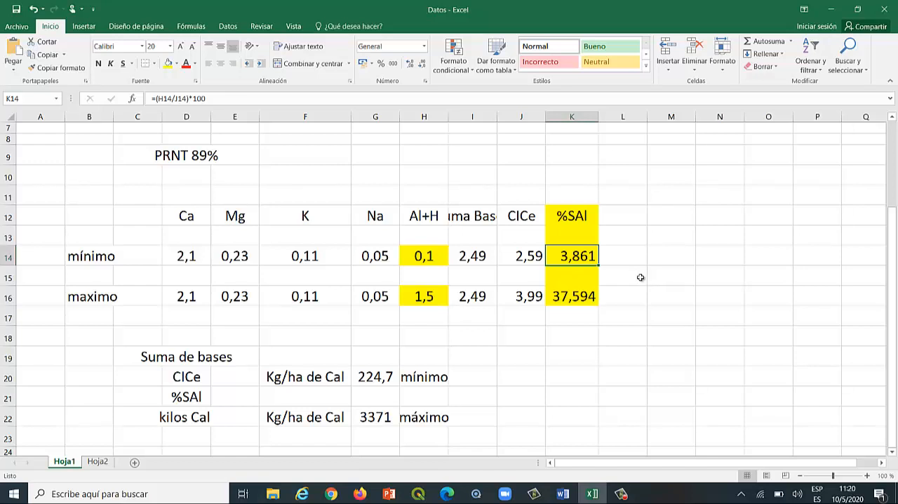
Test the %SAl calculation with minimum-row Al+H values of 0,2 and 0,3.
left_click(423, 259)
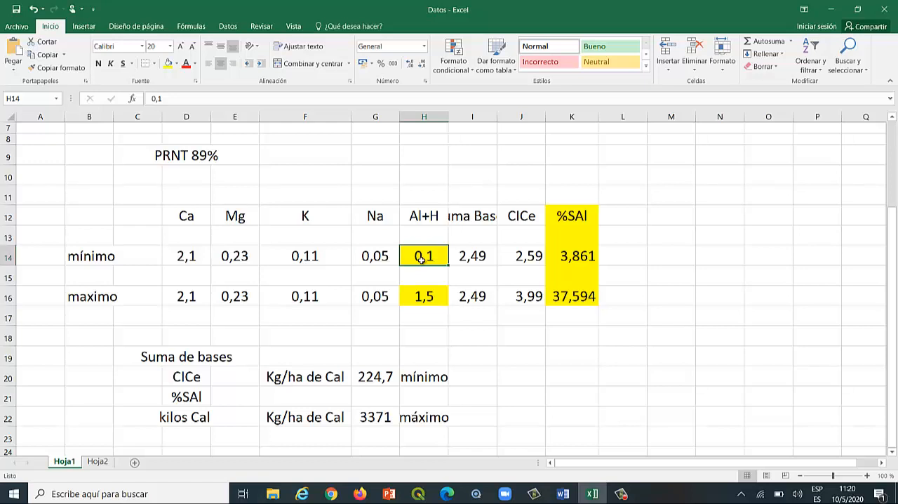
type("0,")
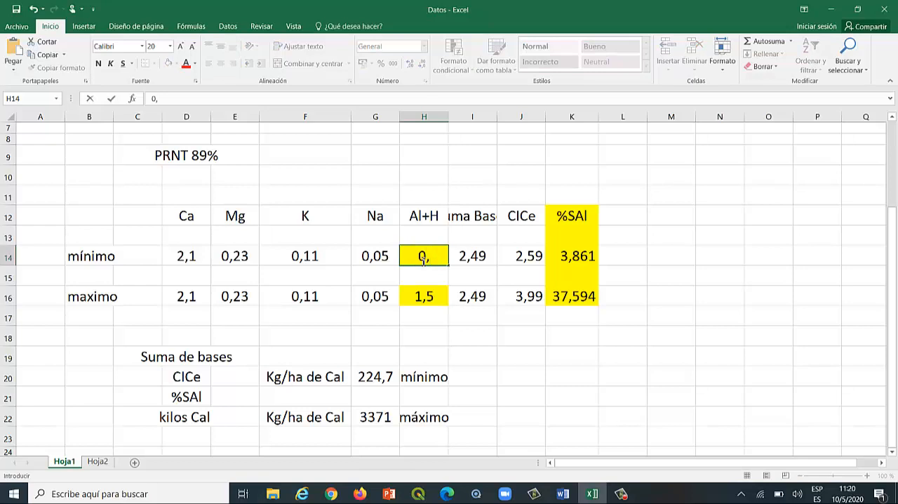
type("2")
key("Return")
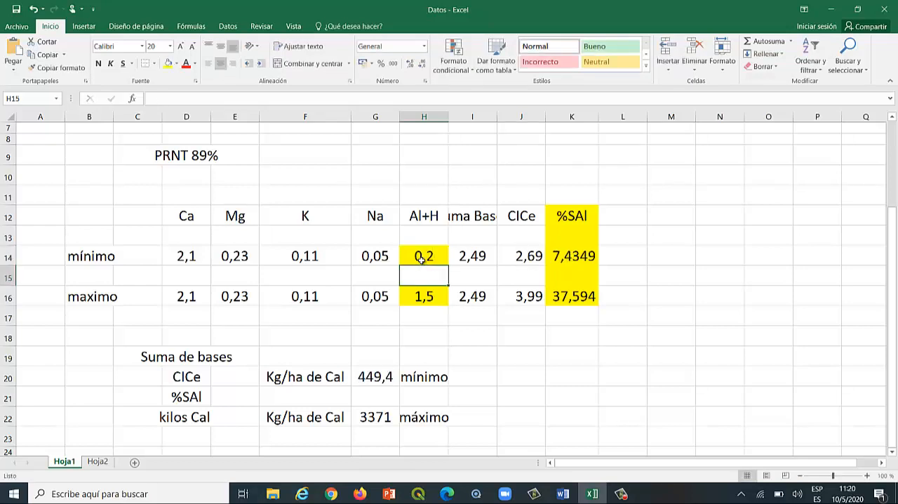
left_click(422, 259)
type("3")
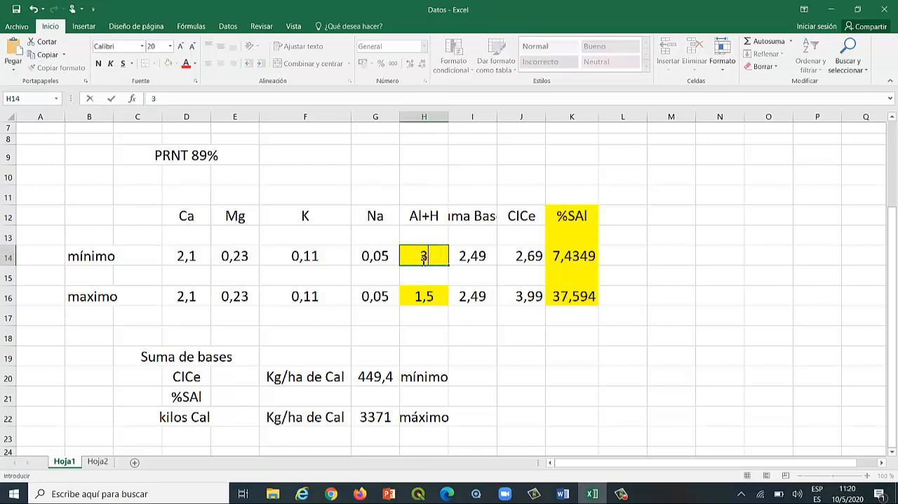
key("BackSpace")
type("0,3")
key("Return")
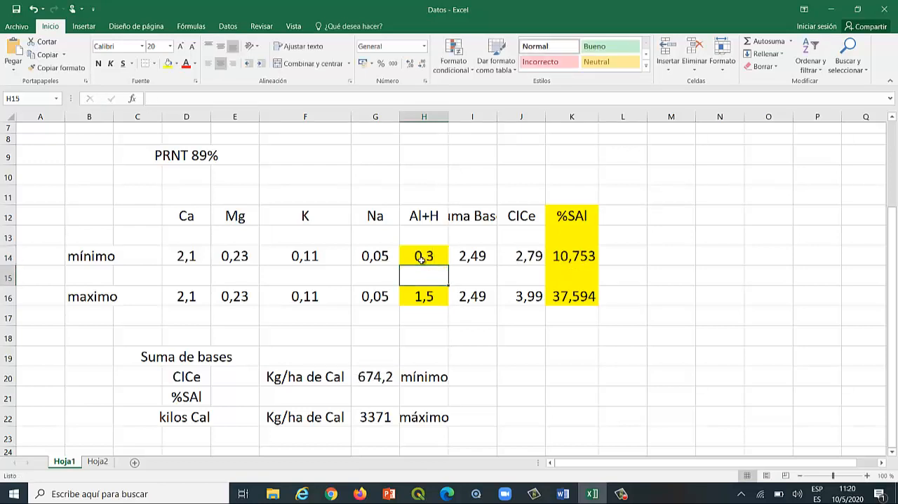
Set the minimum row's Al+H value to 0,35.
left_click(421, 259)
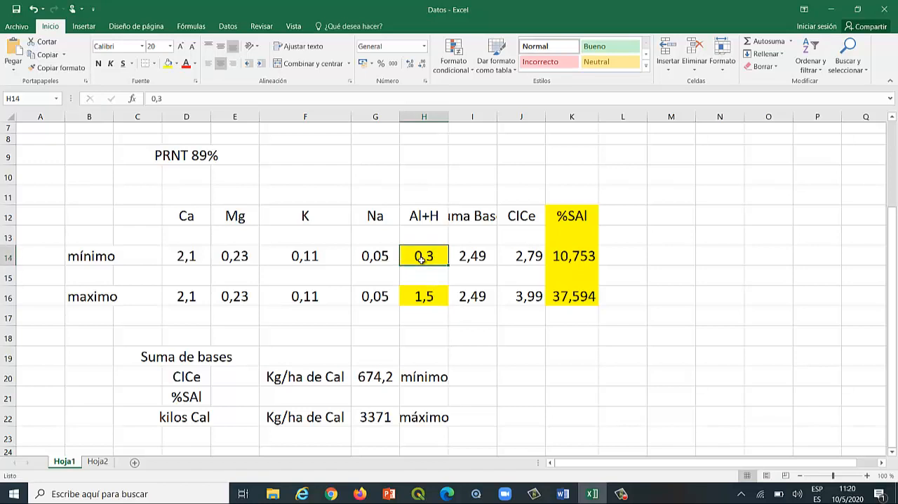
type("0,35")
key("Return")
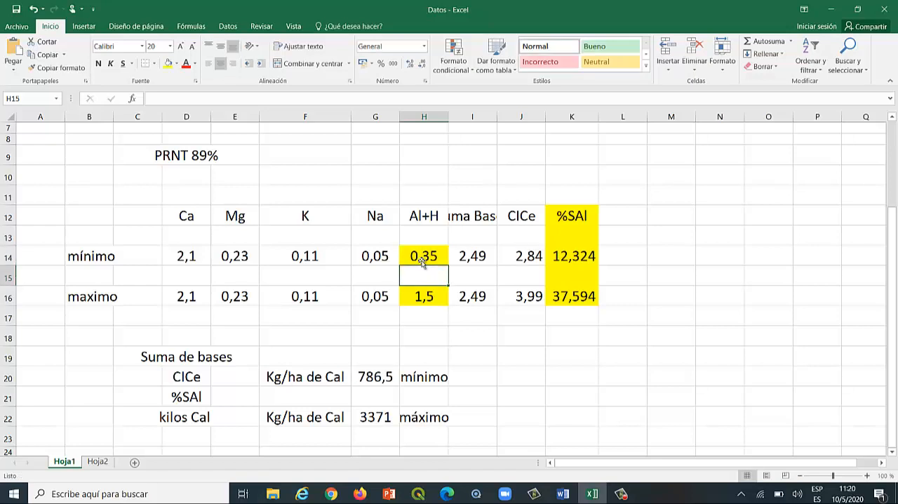
Check the minimum row's %SAl result, and set the Al+H wildcard's range minimum to 0,35 in the Firefox dataset form.
left_click(573, 258)
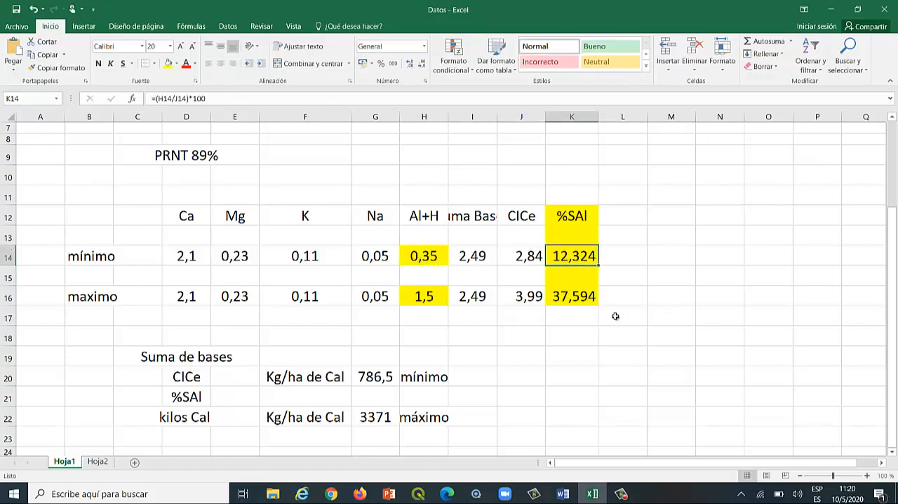
left_click(11, 256)
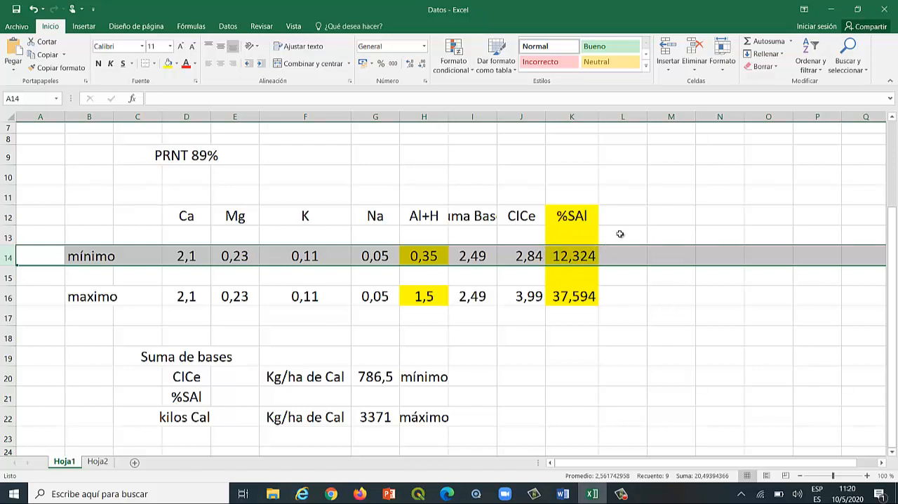
left_click(360, 494)
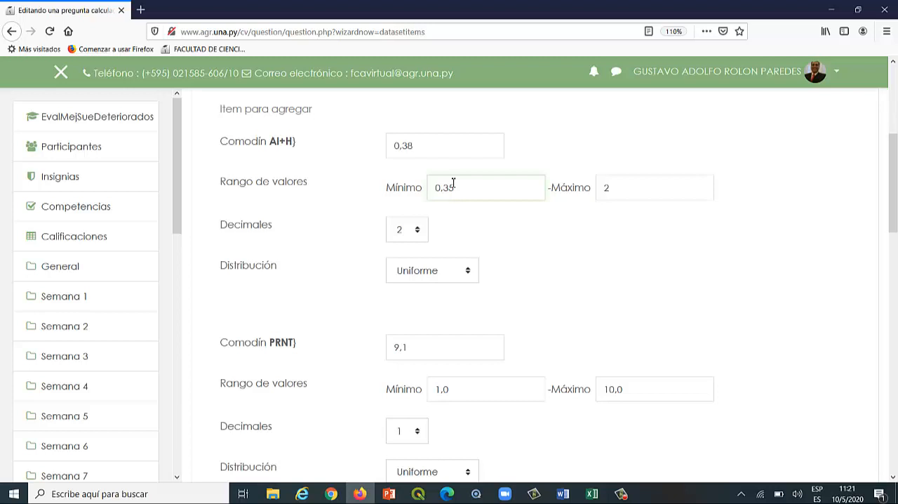
left_click(522, 228)
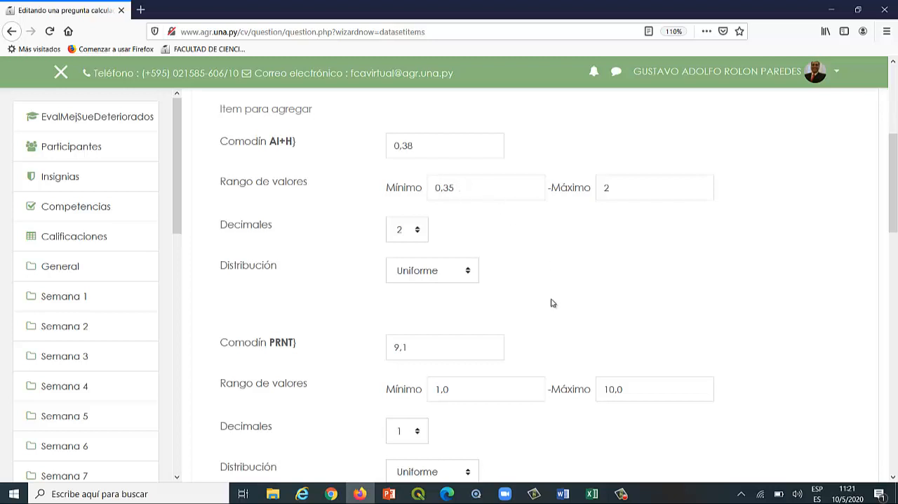
scroll(545, 313, "up", 2)
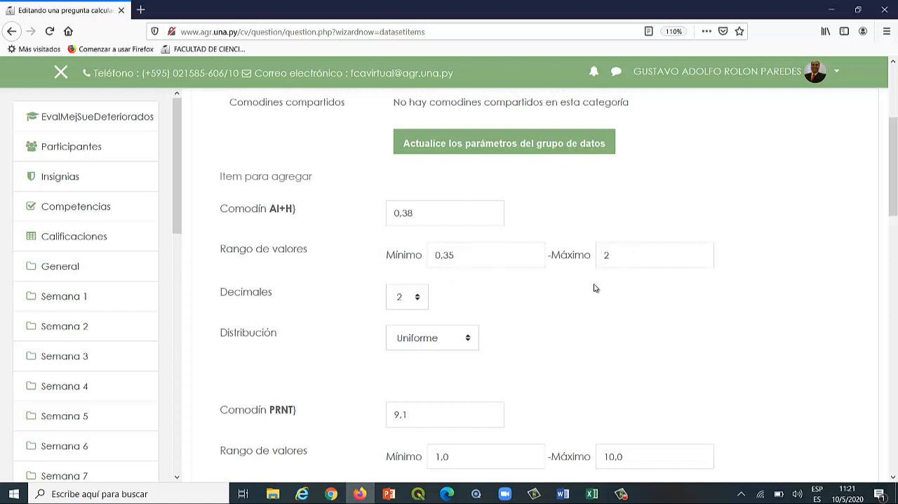
scroll(568, 379, "down", 1)
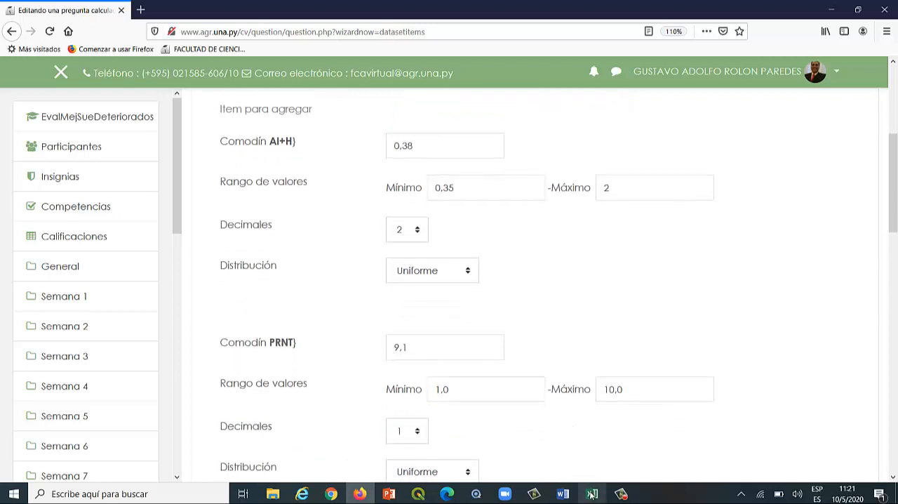
mouse_move(592, 495)
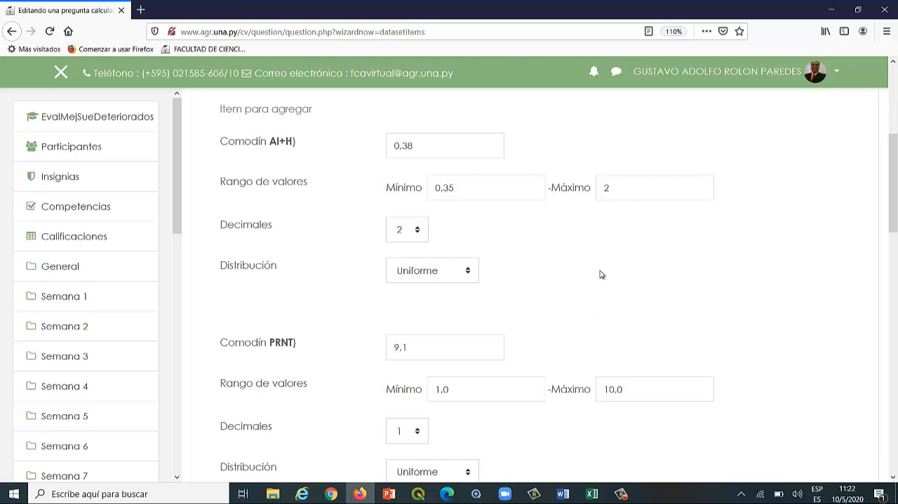
Set the PRNT wildcard's number of decimals to 2.
scroll(600, 275, "down", 2)
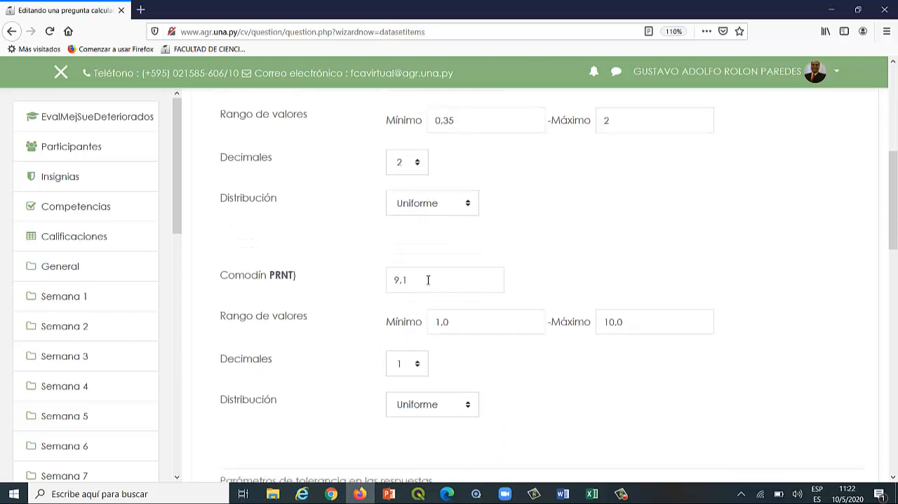
left_click_drag(428, 281, 390, 280)
left_click(348, 293)
left_click(416, 367)
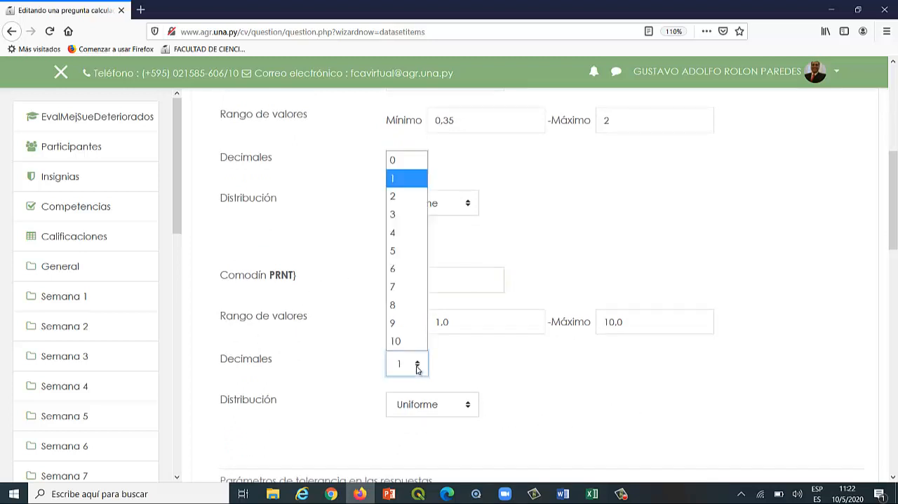
left_click(398, 195)
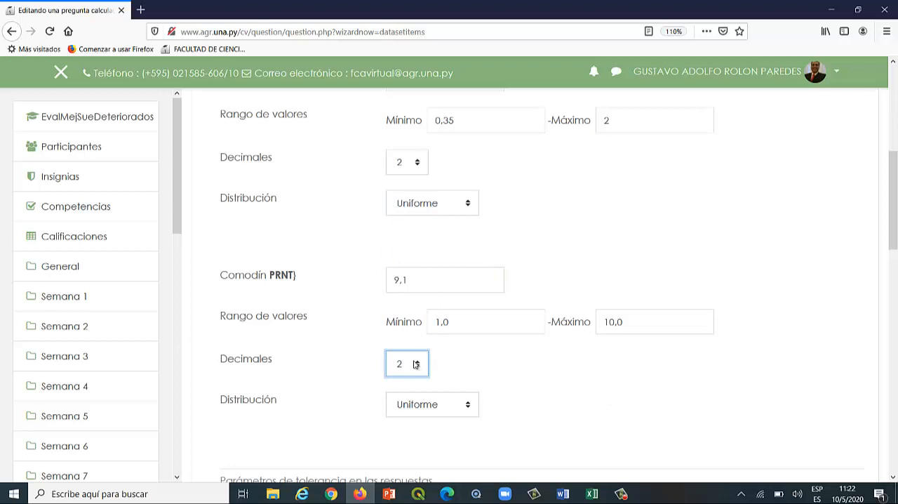
left_click(514, 379)
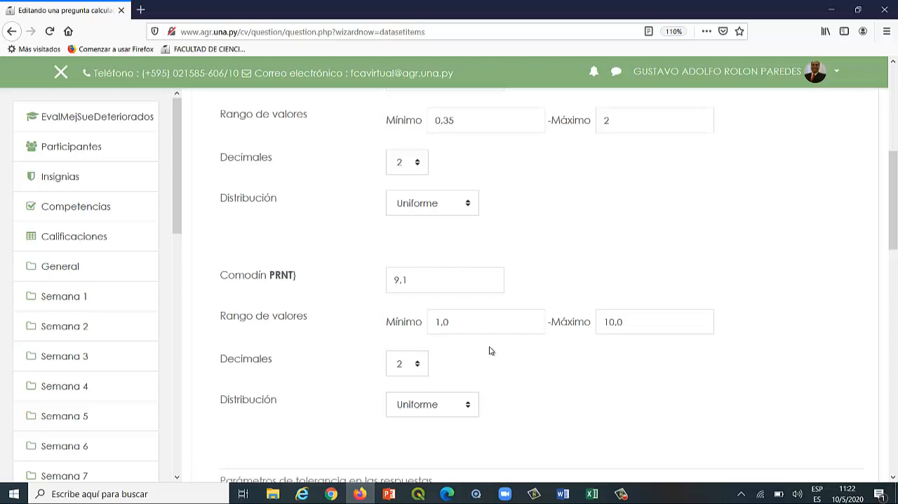
Set the PRNT wildcard's value range to a minimum of 70 and a maximum of 95.
left_click_drag(464, 320, 395, 321)
type("70")
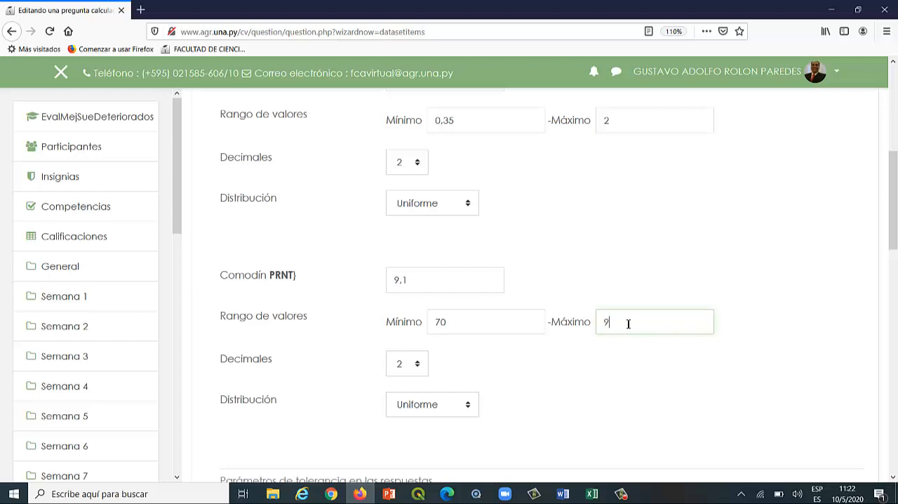
left_click(607, 355)
left_click(448, 322)
left_click(612, 323)
Set the PRNT wildcard's value in the item to add to 80.
left_click_drag(435, 281, 327, 269)
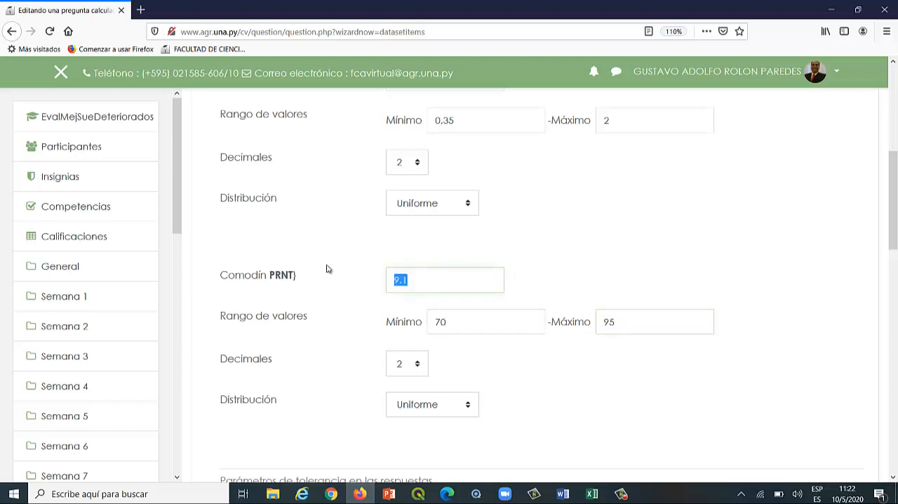
type("80")
left_click(558, 393)
Update the dataset parameters with the edited Al+H and PRNT wildcard settings.
scroll(505, 356, "down", 2)
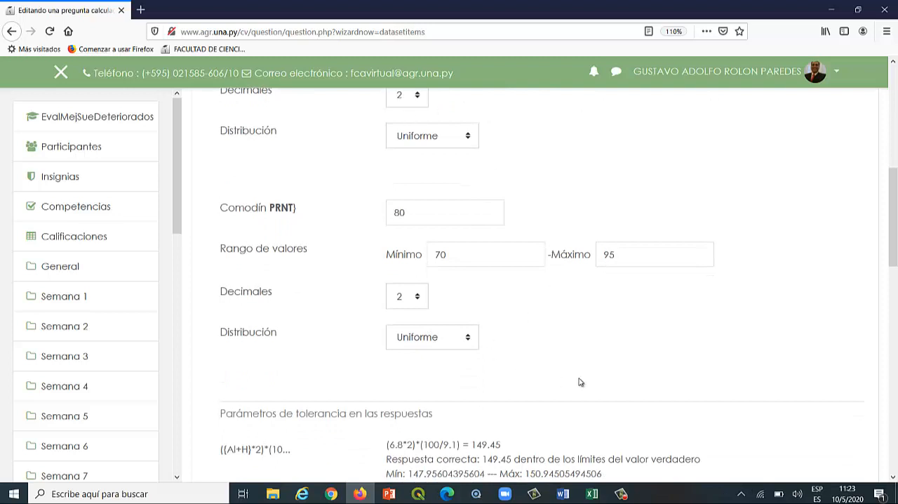
scroll(583, 346, "down", 3)
scroll(583, 344, "down", 1)
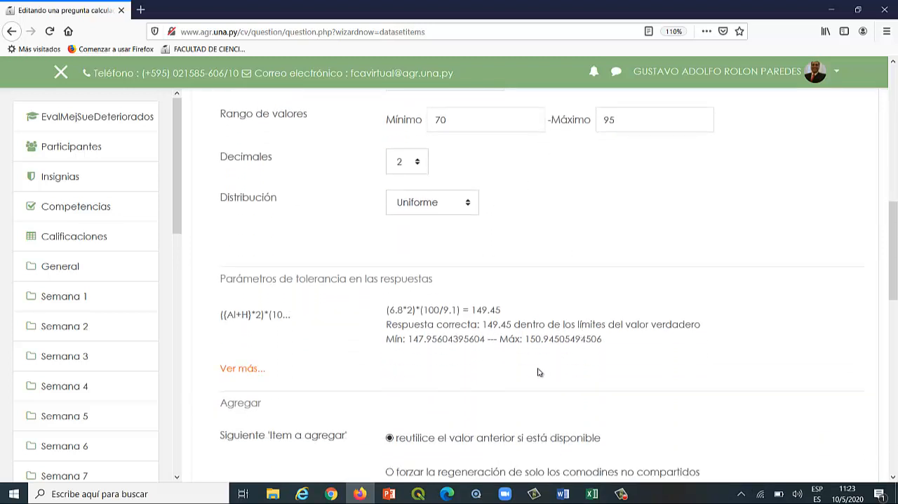
scroll(540, 369, "up", 10)
left_click(456, 277)
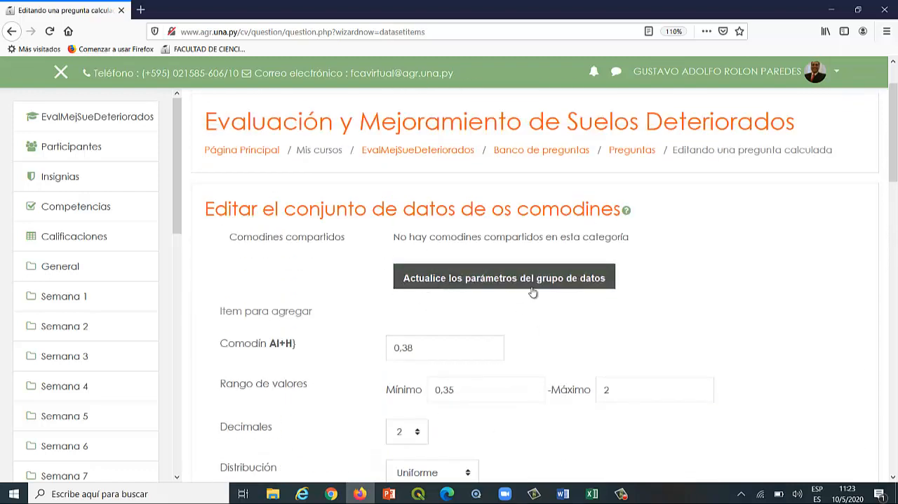
Examine the recalculated correct answer and its tolerance limits against the Al+H and PRNT wildcard values.
scroll(550, 371, "down", 5)
scroll(551, 371, "down", 2)
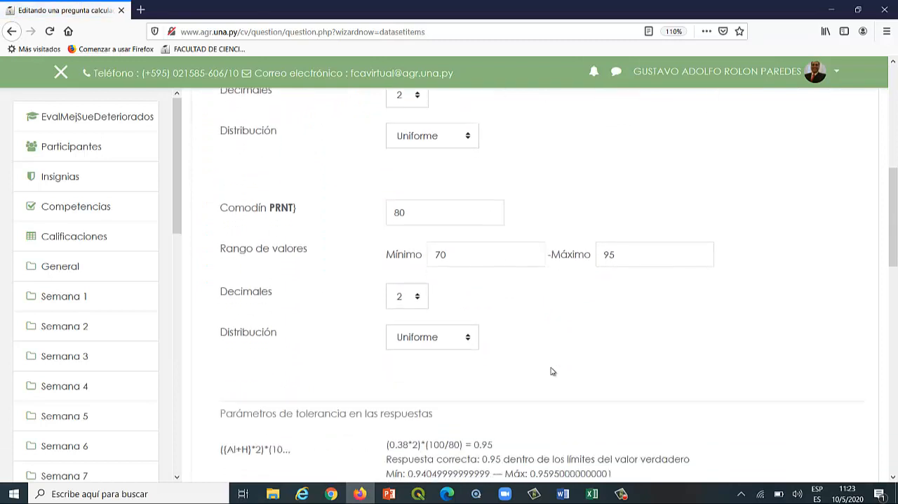
scroll(550, 371, "down", 1)
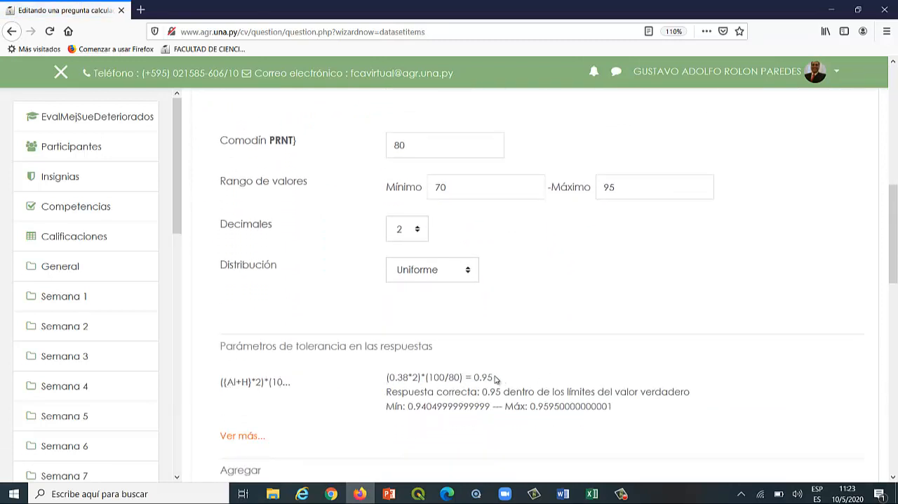
left_click_drag(493, 378, 384, 379)
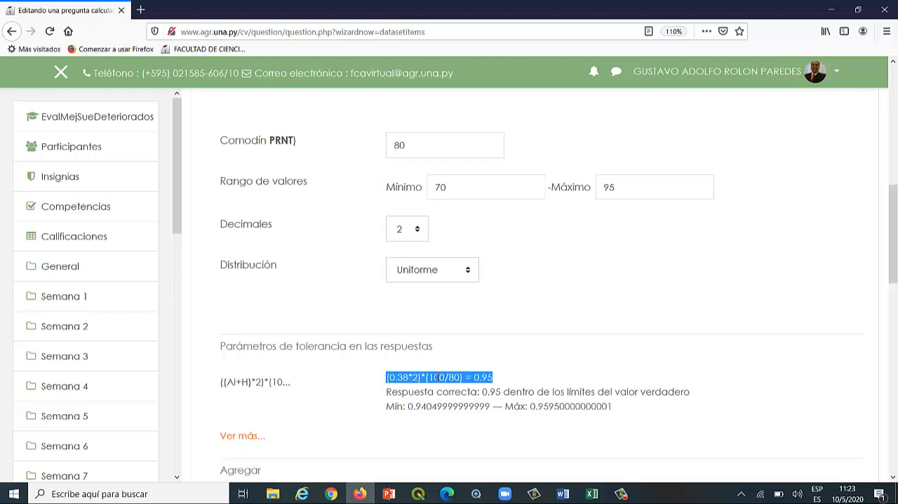
scroll(458, 332, "up", 5)
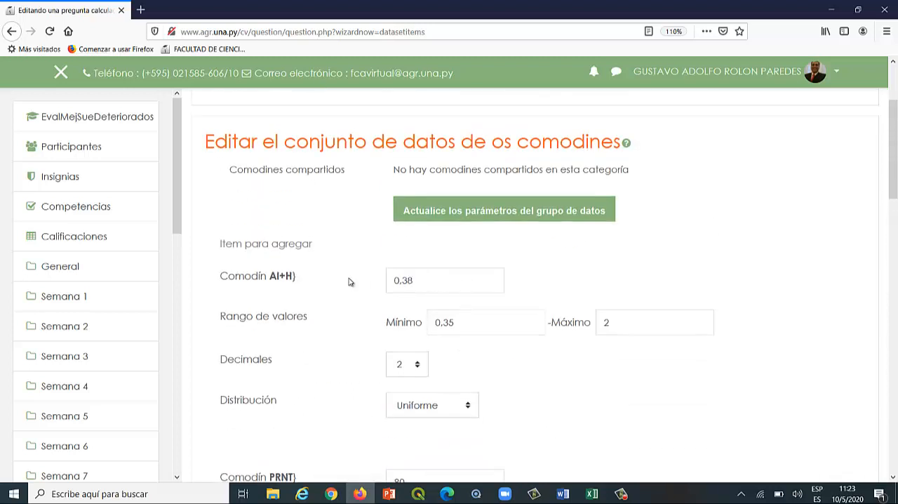
scroll(477, 317, "down", 3)
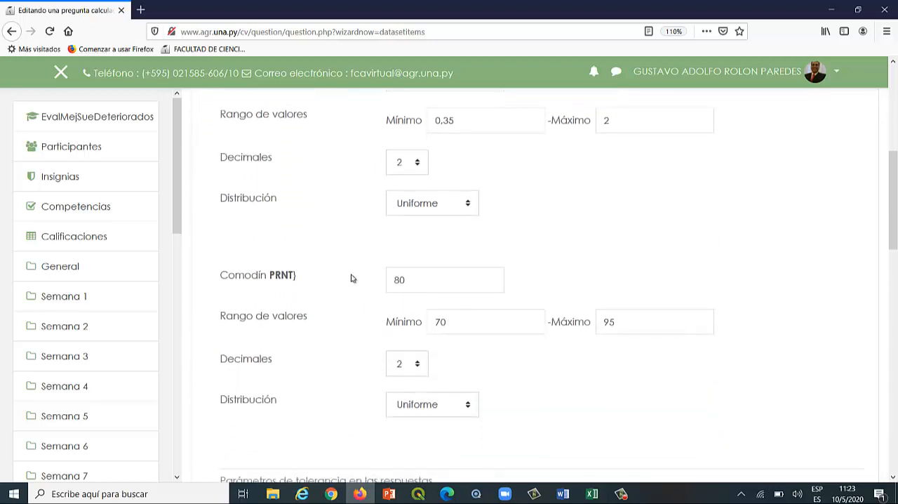
scroll(554, 296, "down", 4)
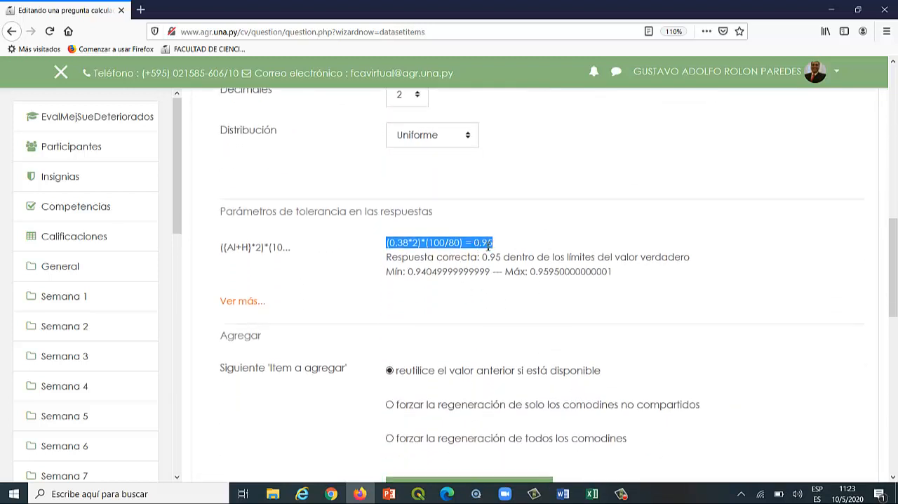
left_click(475, 243)
left_click_drag(475, 242, 494, 244)
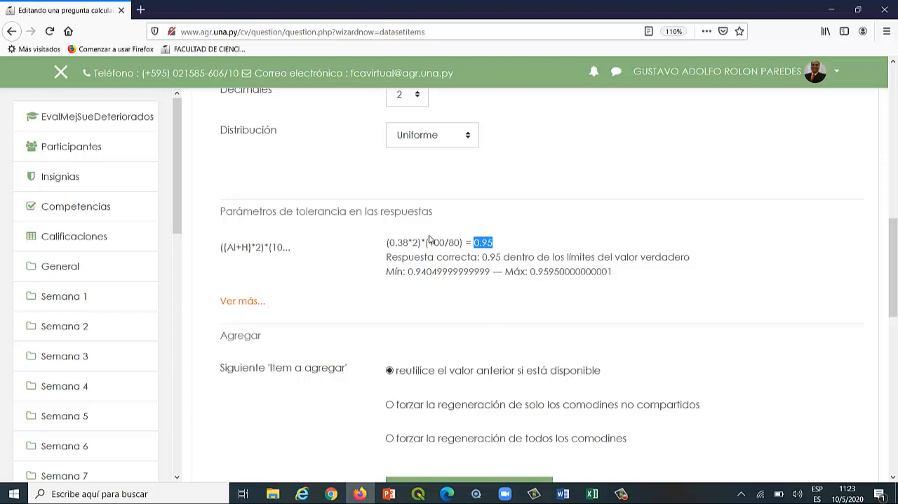
scroll(503, 256, "up", 2)
scroll(503, 256, "up", 10)
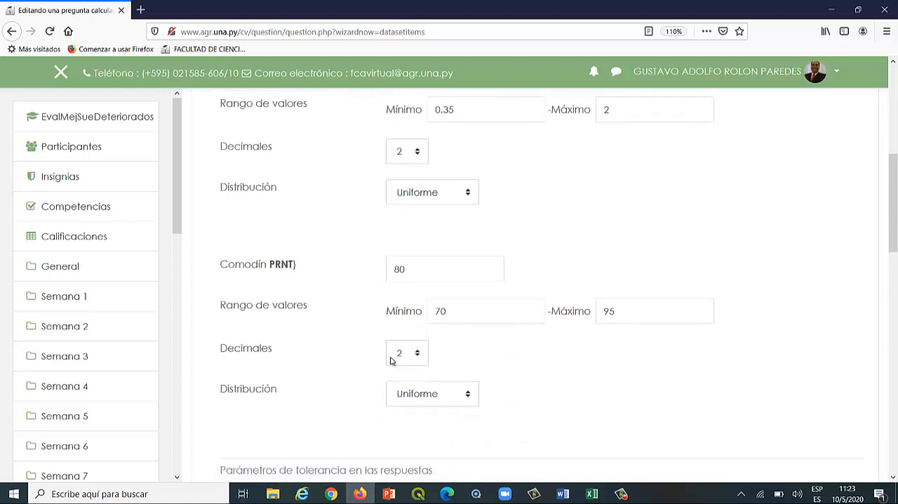
scroll(412, 311, "down", 2)
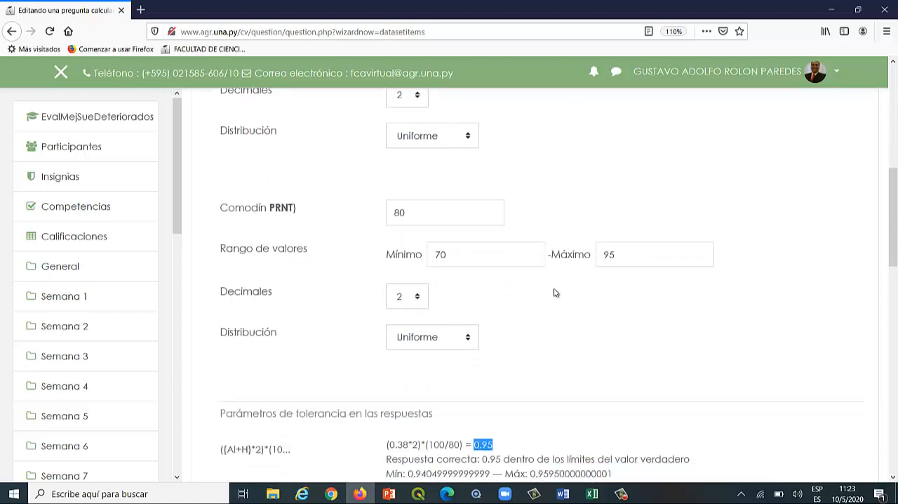
scroll(555, 290, "down", 8)
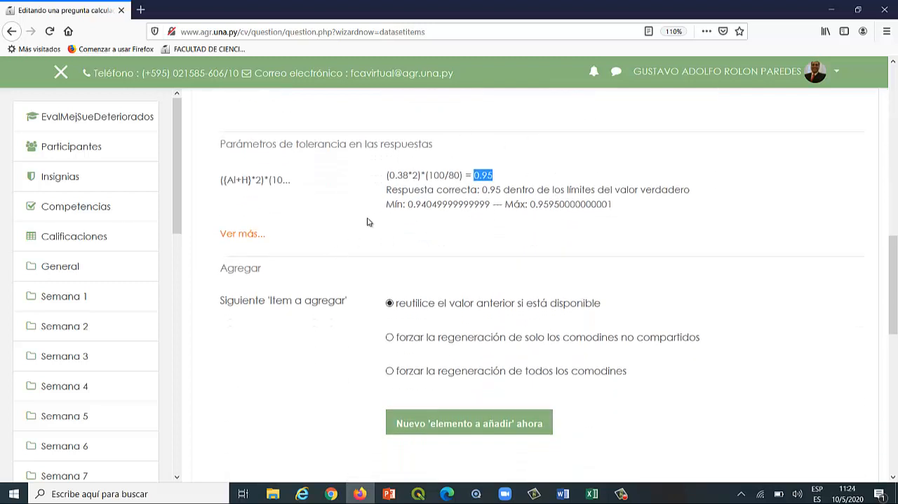
Review how many value sets can be added at once and check the Al+H and PRNT value ranges.
scroll(365, 225, "down", 6)
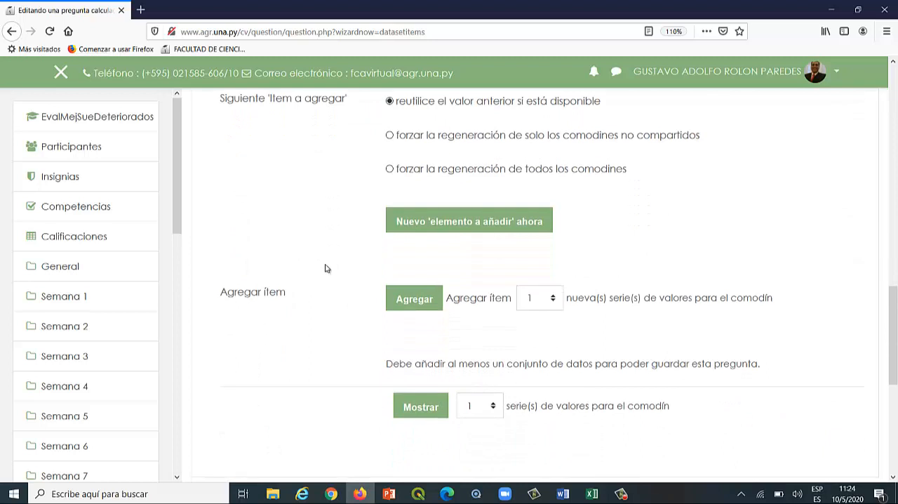
scroll(302, 270, "down", 2)
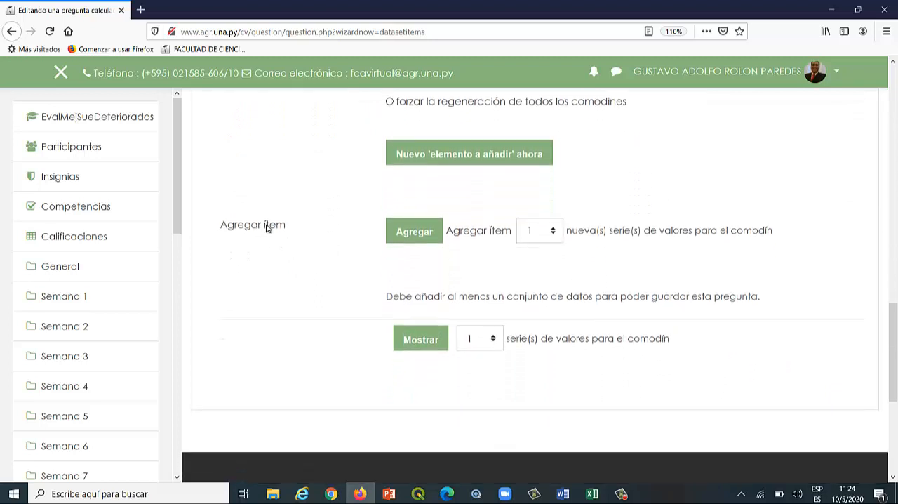
left_click(416, 236)
left_click(553, 234)
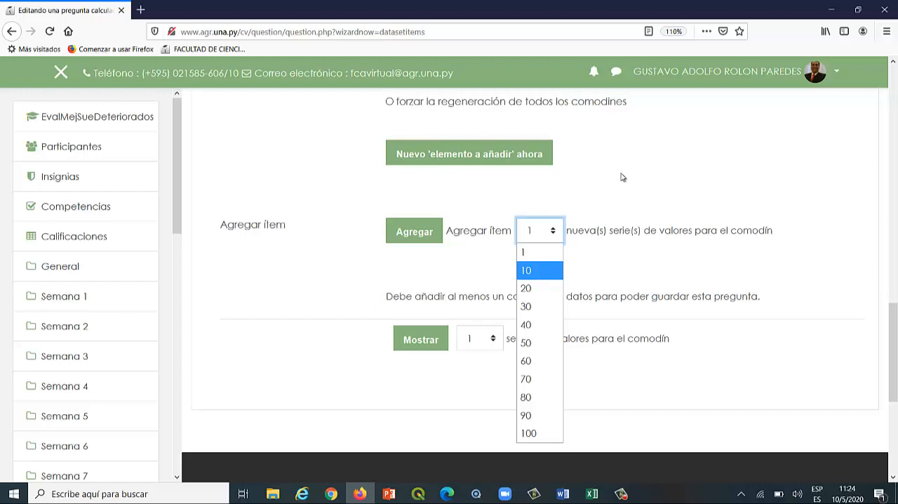
scroll(609, 190, "up", 5)
scroll(607, 195, "up", 6)
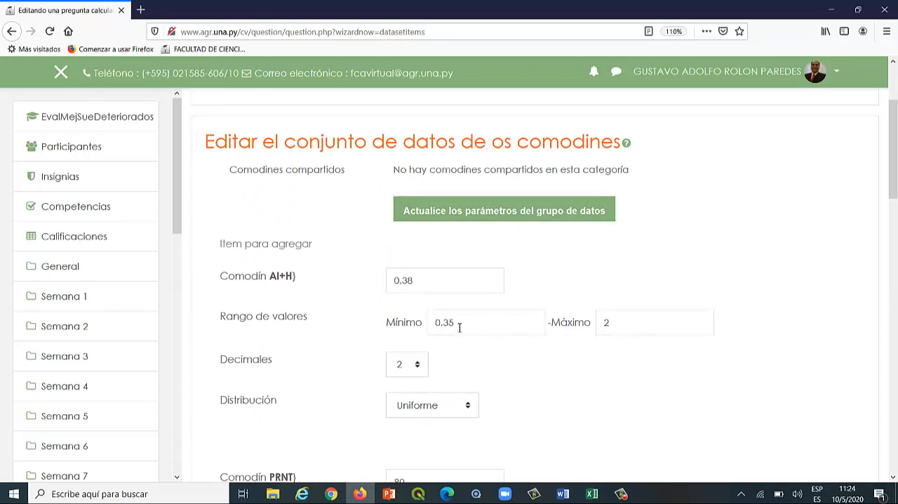
left_click_drag(460, 324, 436, 323)
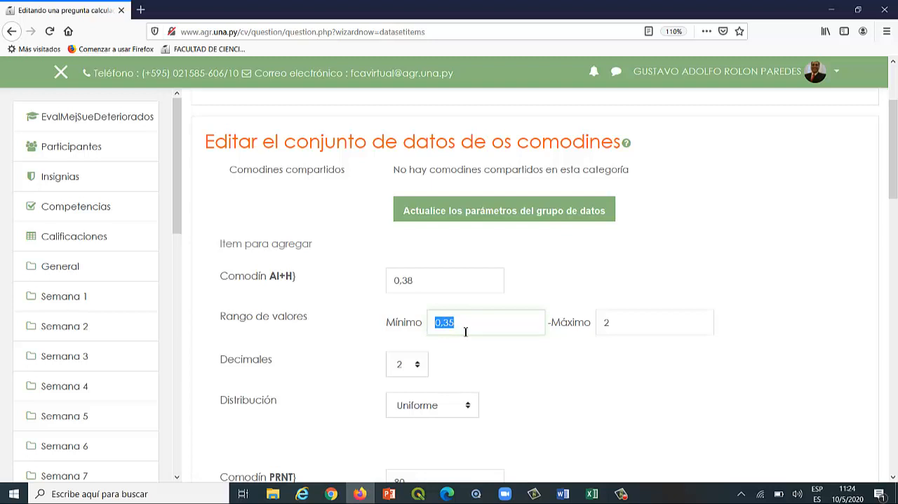
scroll(557, 329, "down", 3)
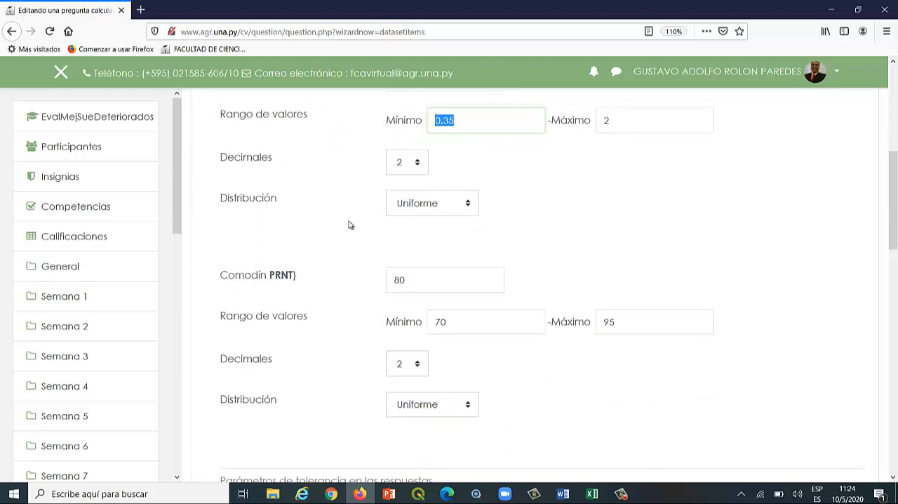
Add 10 new sets of wildcard values to the question's dataset.
scroll(389, 306, "down", 1)
scroll(602, 273, "down", 5)
scroll(572, 345, "down", 1)
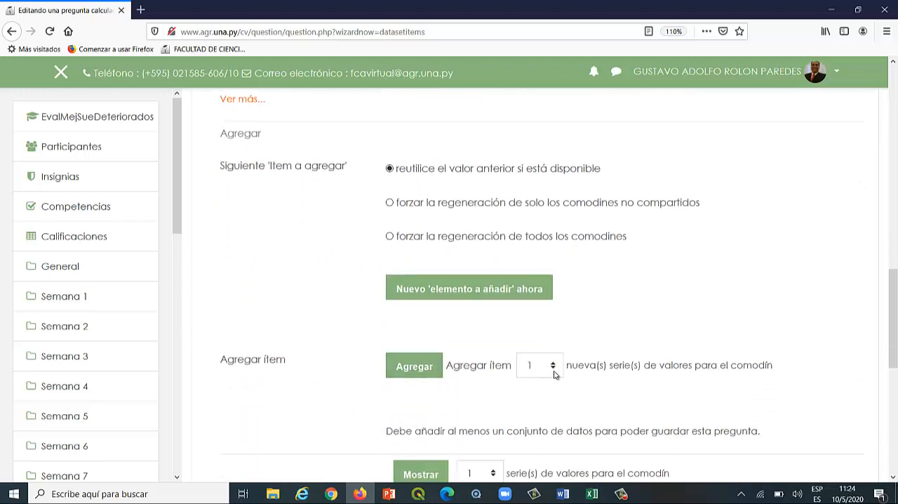
left_click(554, 366)
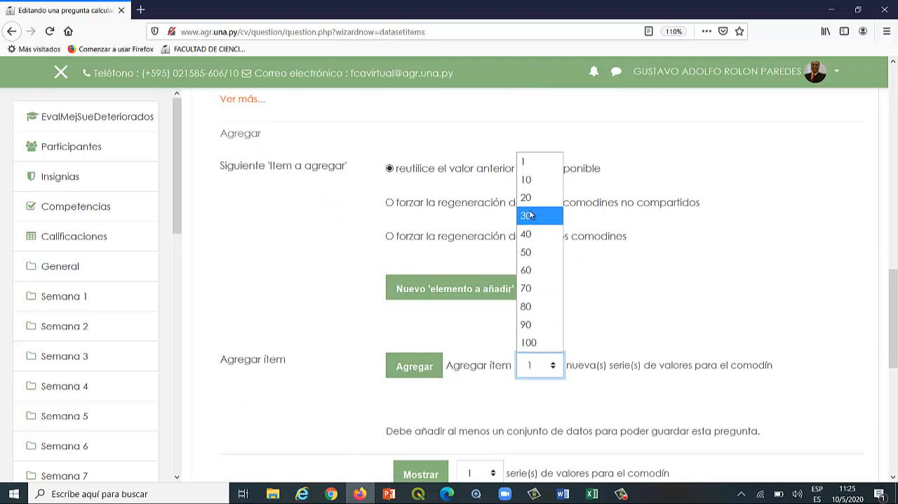
left_click(532, 181)
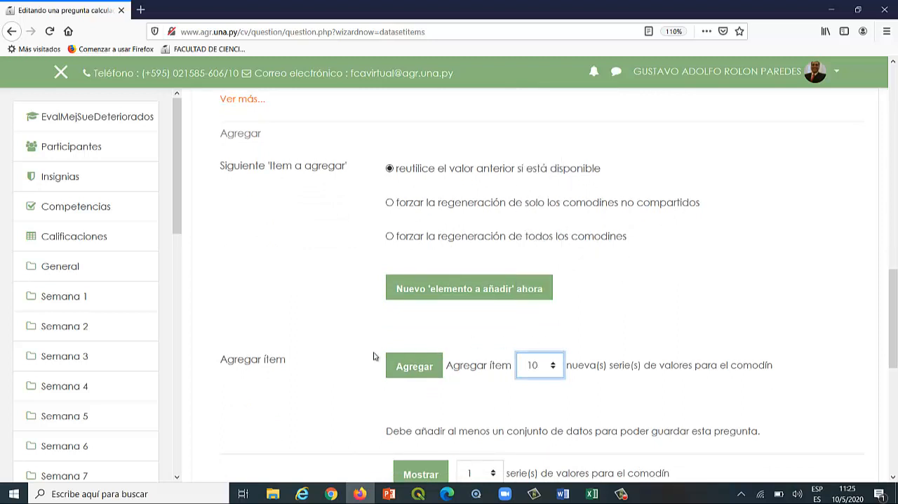
left_click(407, 369)
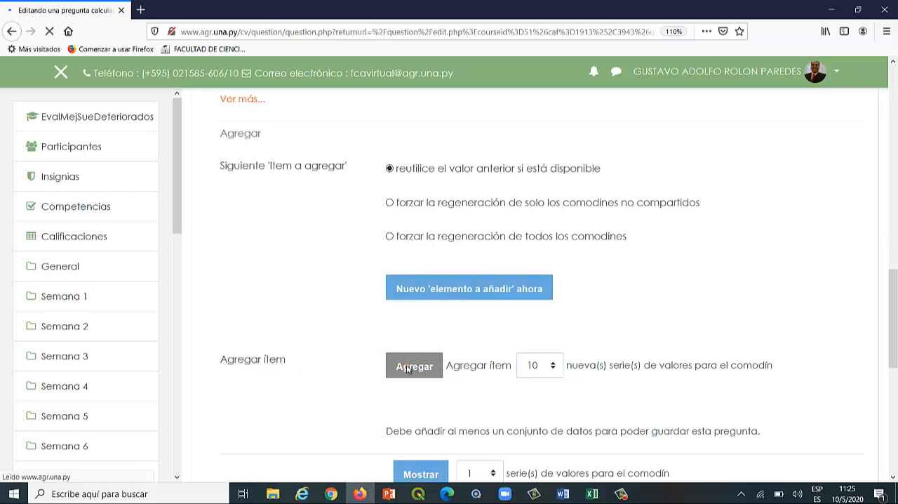
Check the Al+H and PRNT values generated for the tenth set and save the calculated question's changes.
scroll(526, 351, "down", 8)
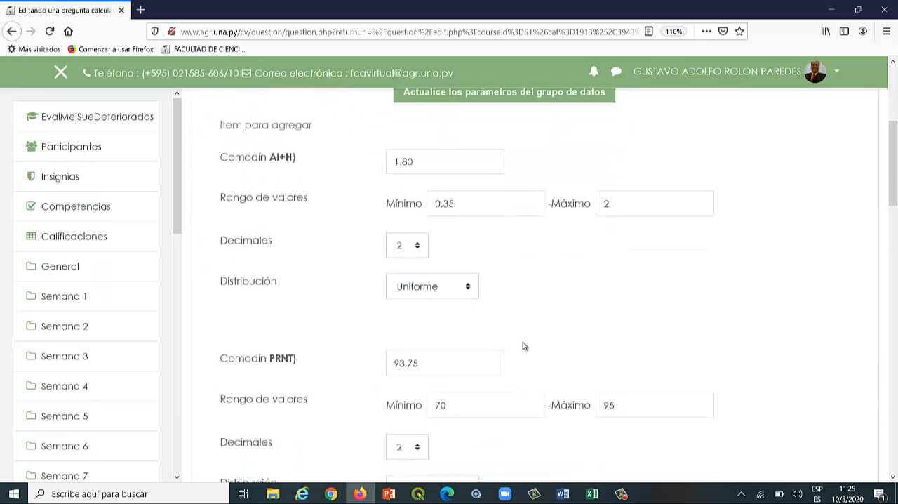
scroll(519, 342, "down", 6)
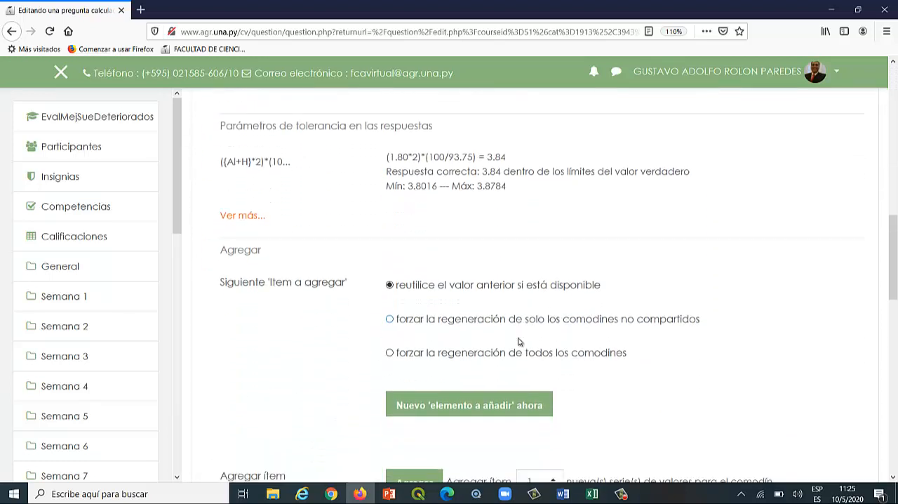
scroll(519, 342, "down", 3)
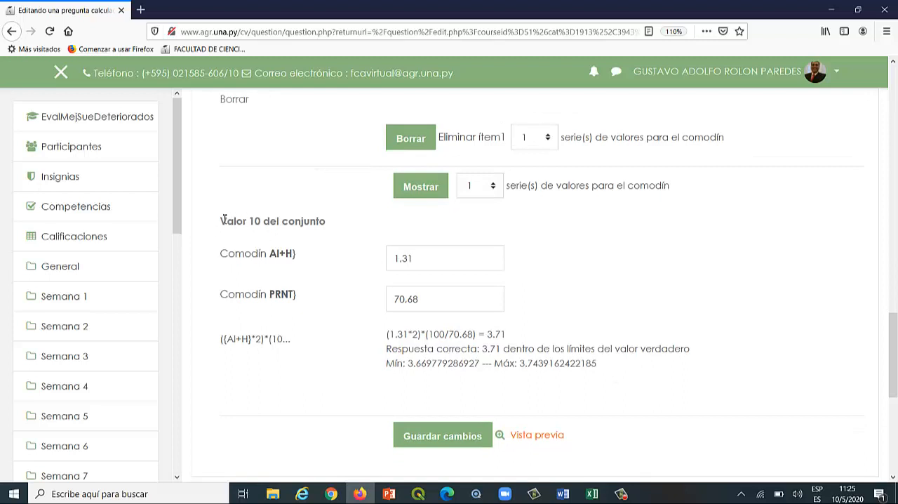
left_click_drag(223, 220, 334, 225)
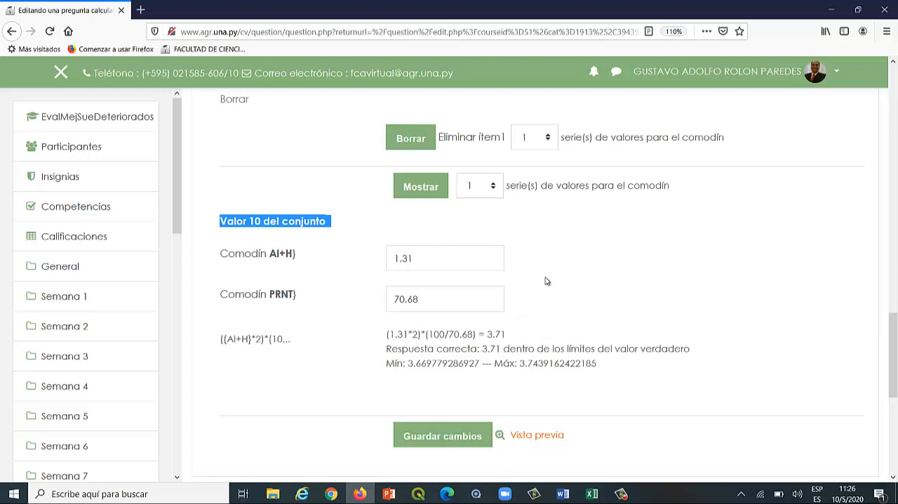
scroll(545, 281, "down", 3)
left_click(417, 300)
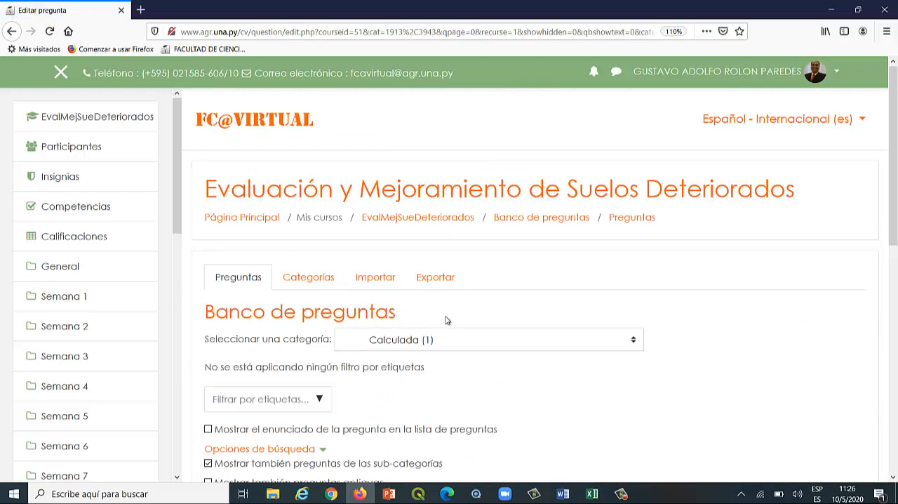
Open the preview of the "Calculo de cal agricola" question from the question bank and review its attempt and display options.
scroll(474, 319, "down", 2)
scroll(483, 316, "down", 4)
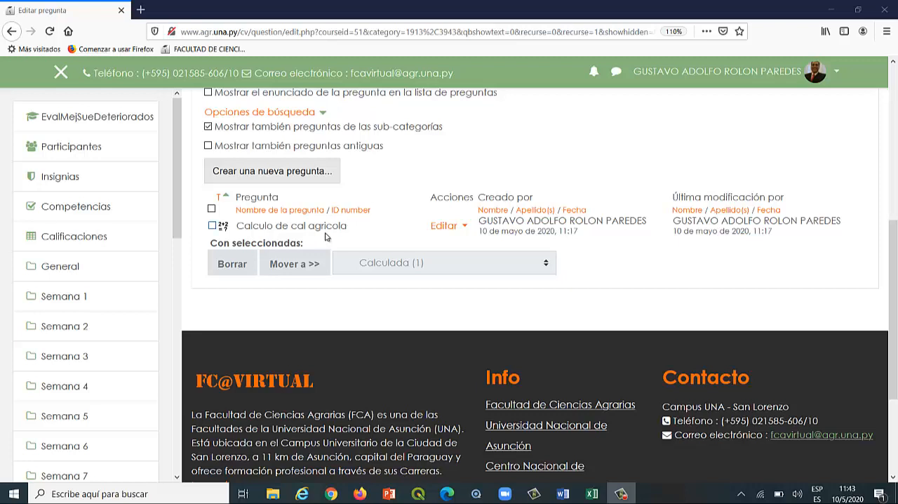
left_click(464, 228)
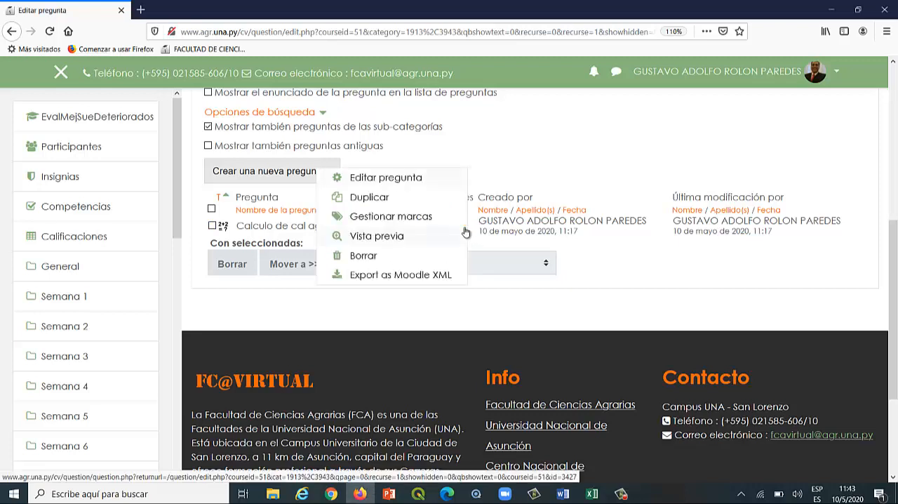
left_click(389, 238)
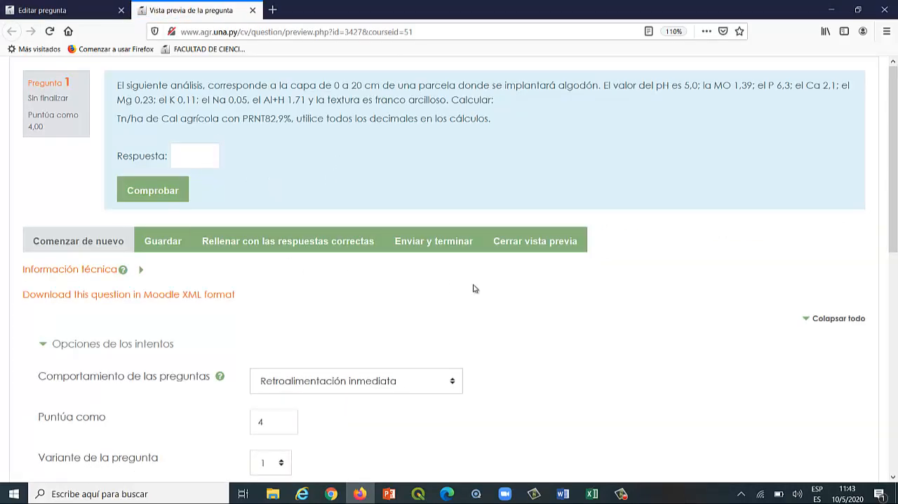
scroll(468, 289, "down", 3)
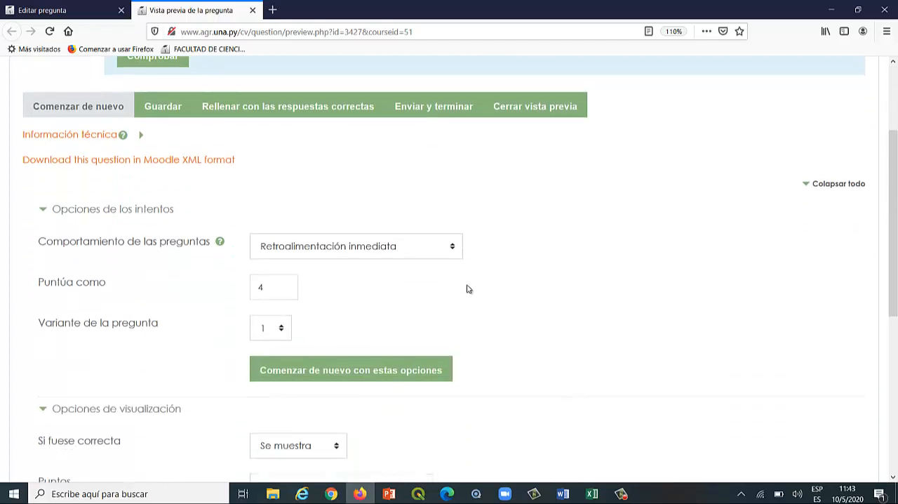
scroll(468, 289, "down", 1)
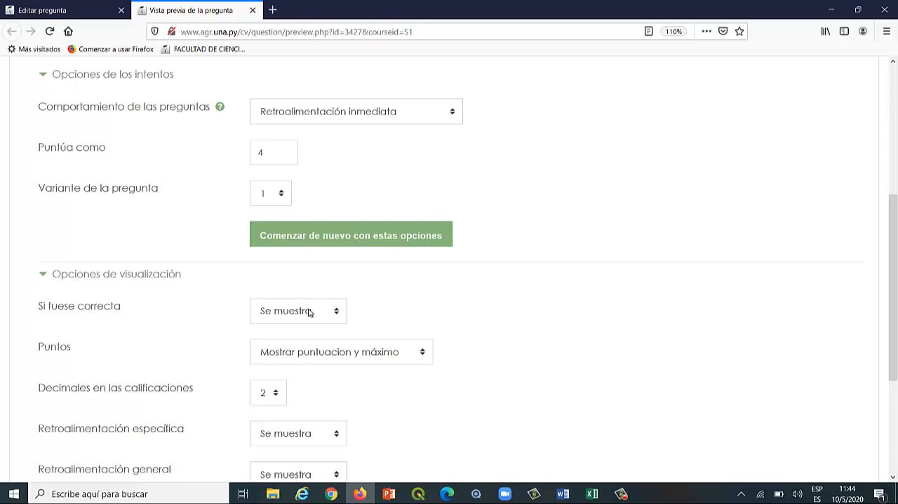
scroll(307, 313, "down", 3)
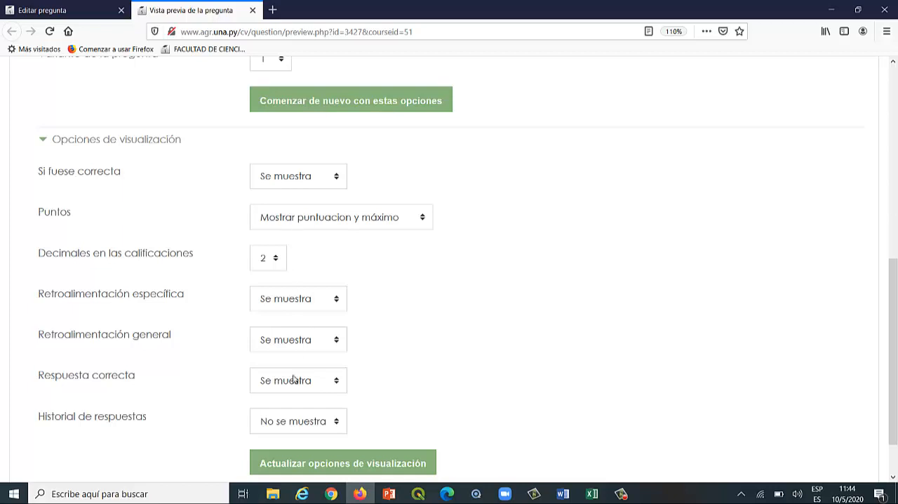
scroll(302, 220, "up", 3)
scroll(304, 221, "up", 3)
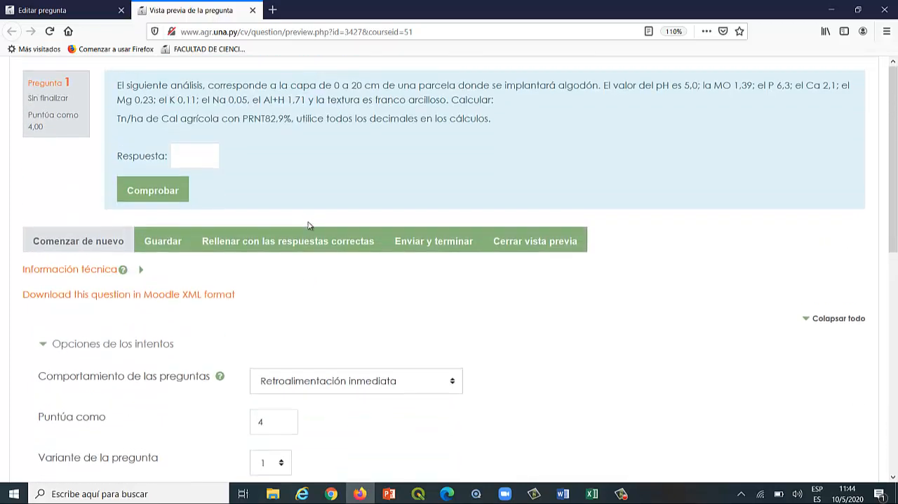
Submit 2.8 as a trial answer to the previewed question and compare it with the correct answer given in the feedback.
left_click(209, 157)
type("2.8")
left_click(147, 187)
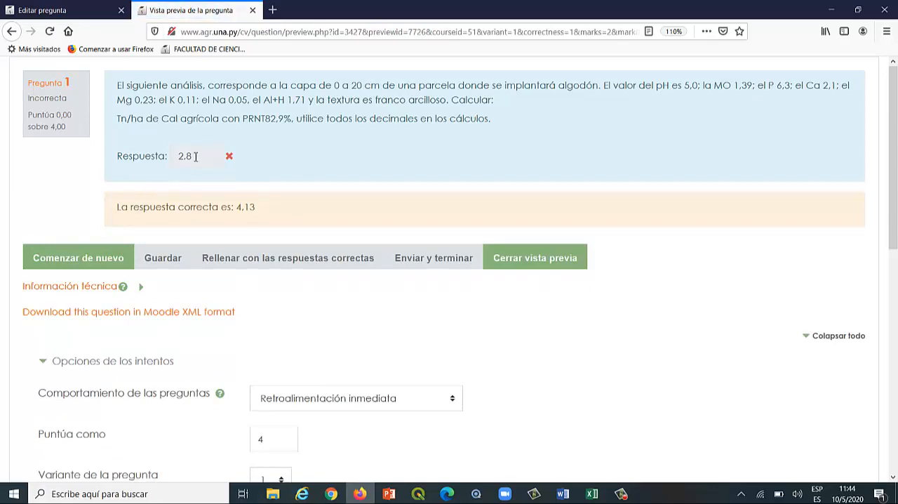
left_click_drag(201, 156, 158, 160)
left_click_drag(255, 207, 109, 212)
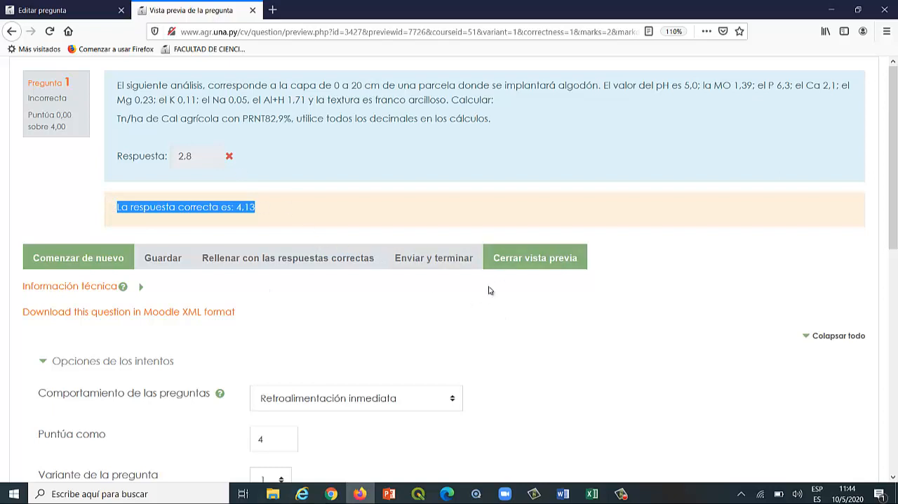
Set the correctness, specific feedback, general feedback and correct answer display options to "No se muestra".
scroll(484, 294, "down", 5)
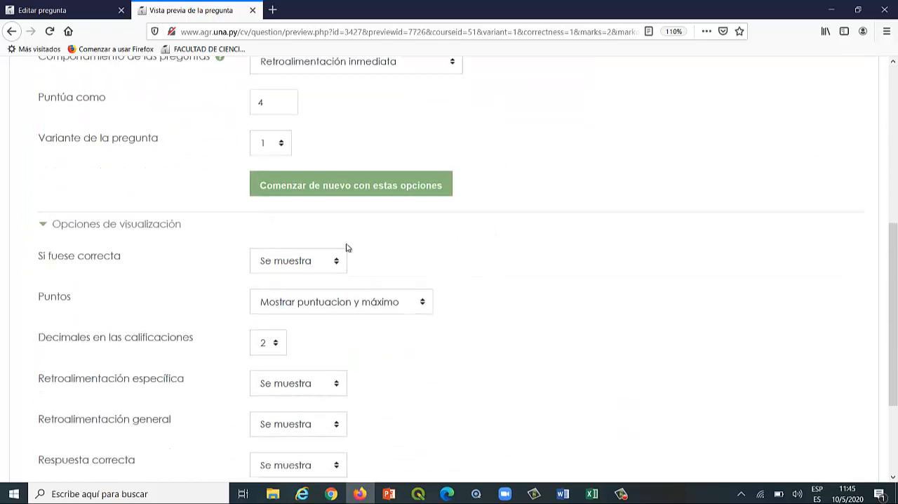
left_click(335, 265)
left_click(293, 283)
scroll(416, 278, "down", 2)
left_click(328, 249)
left_click(303, 269)
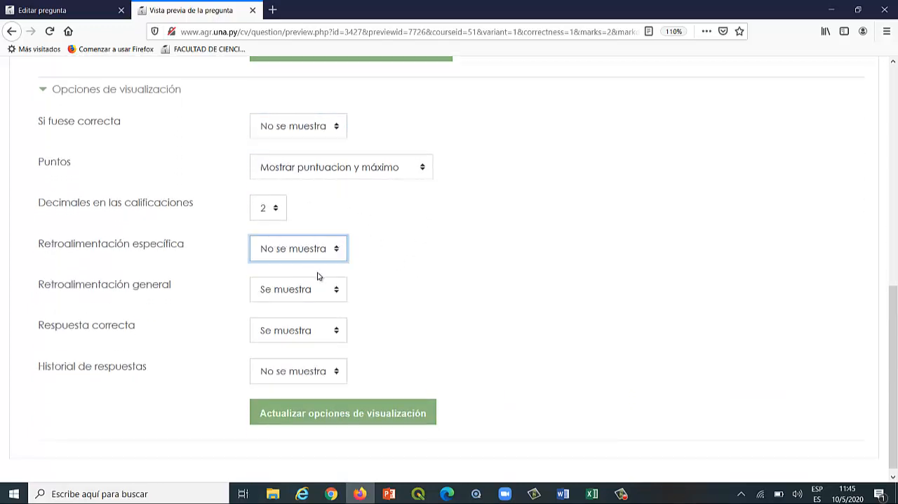
left_click(333, 290)
left_click(299, 309)
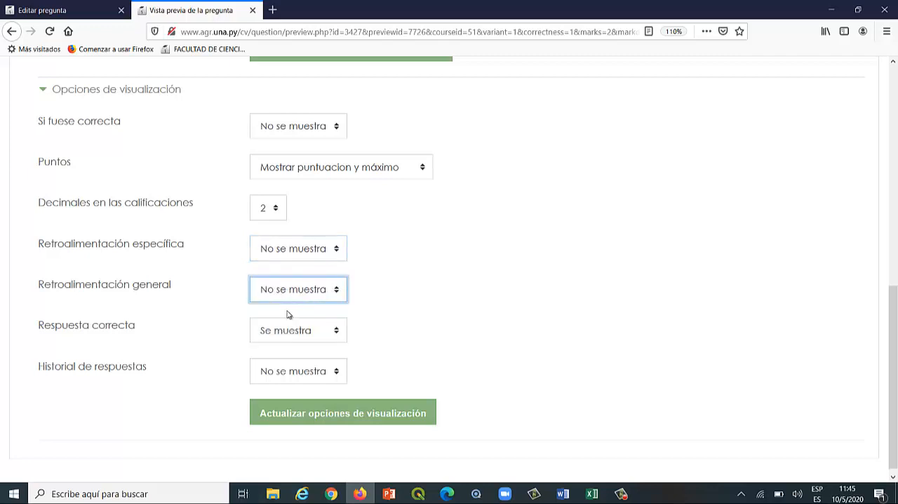
left_click(335, 331)
left_click(293, 351)
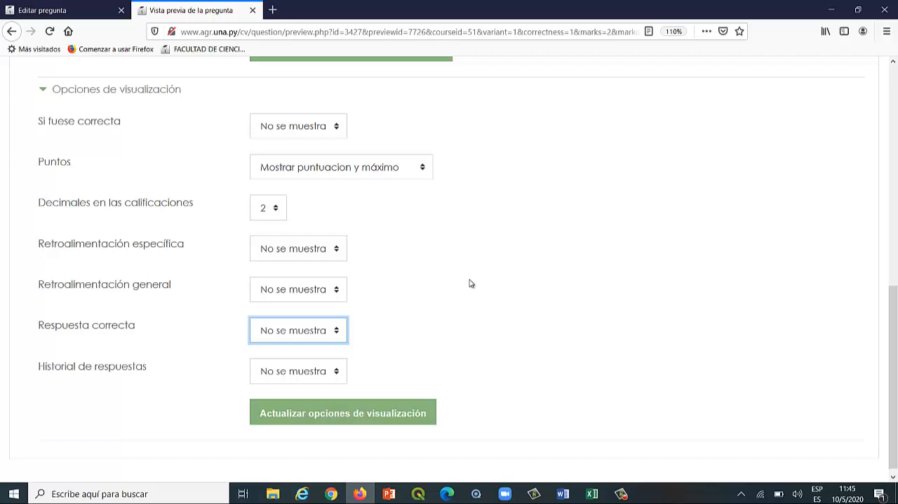
Recheck the graded trial answer and its feedback in the question preview.
scroll(372, 179, "up", 2)
scroll(365, 181, "up", 6)
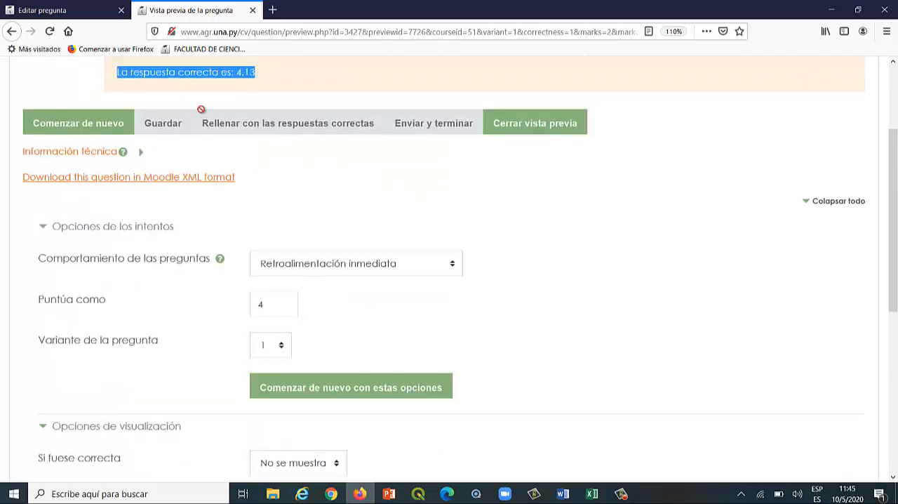
scroll(410, 160, "up", 3)
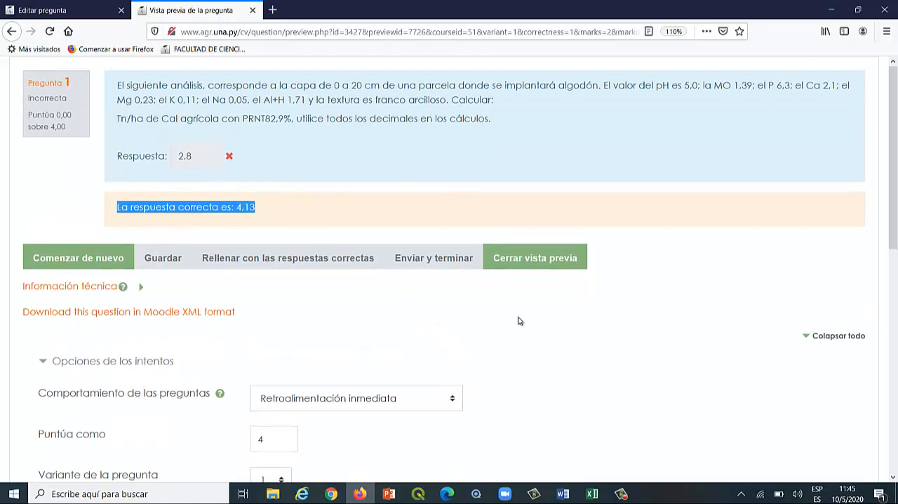
scroll(518, 320, "down", 3)
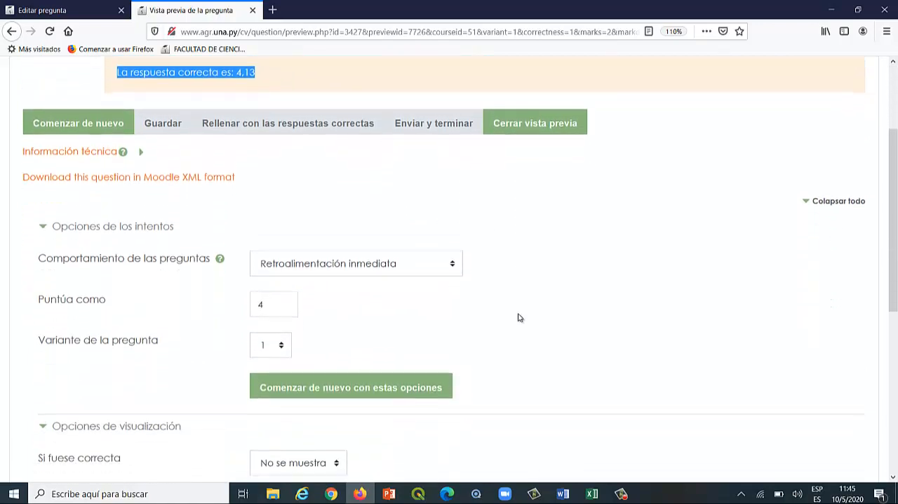